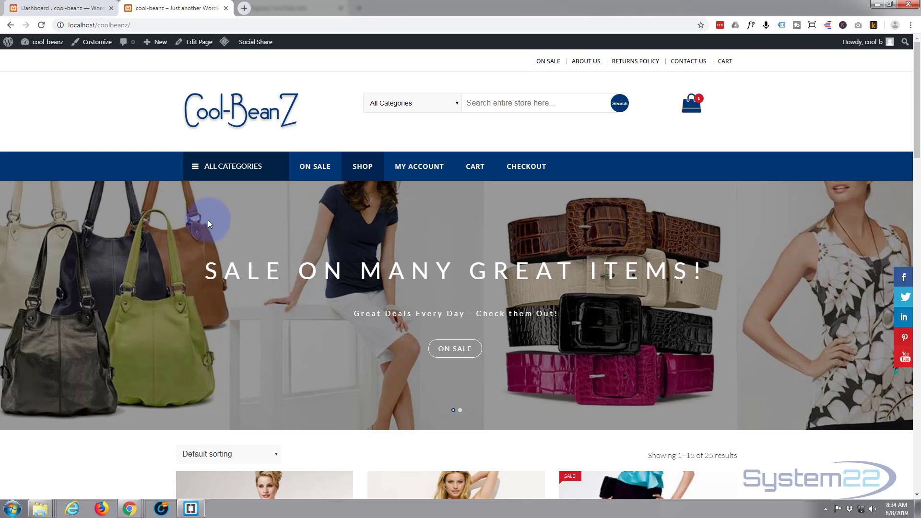
- Browse the shop page, then visit the Bags and Shirts product category pages
{"action": "scroll", "coordinate": [208, 221], "scroll_direction": "down", "scroll_amount": 9}
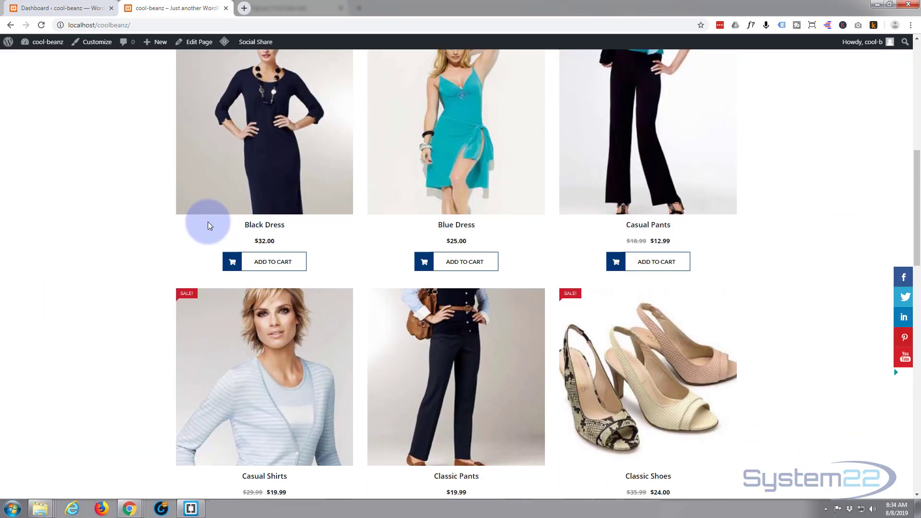
{"action": "scroll", "coordinate": [208, 226], "scroll_direction": "down", "scroll_amount": 15}
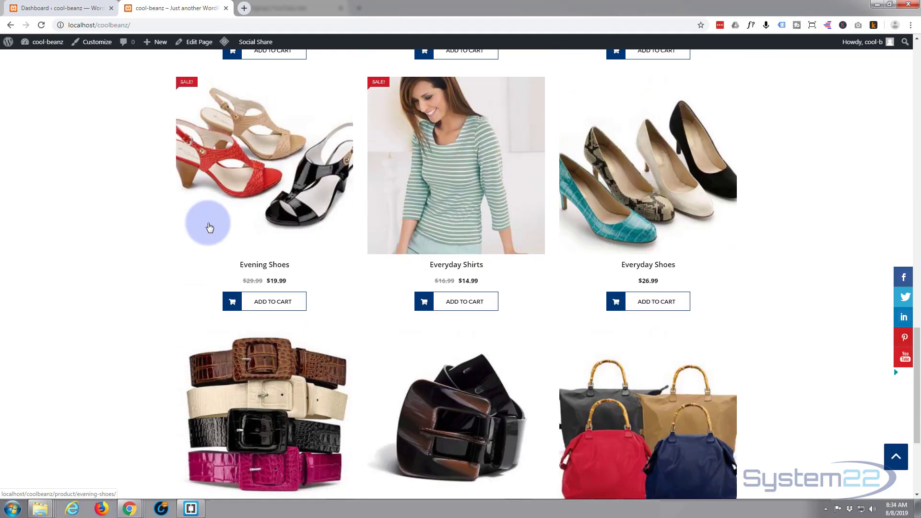
{"action": "scroll", "coordinate": [210, 227], "scroll_direction": "up", "scroll_amount": 8}
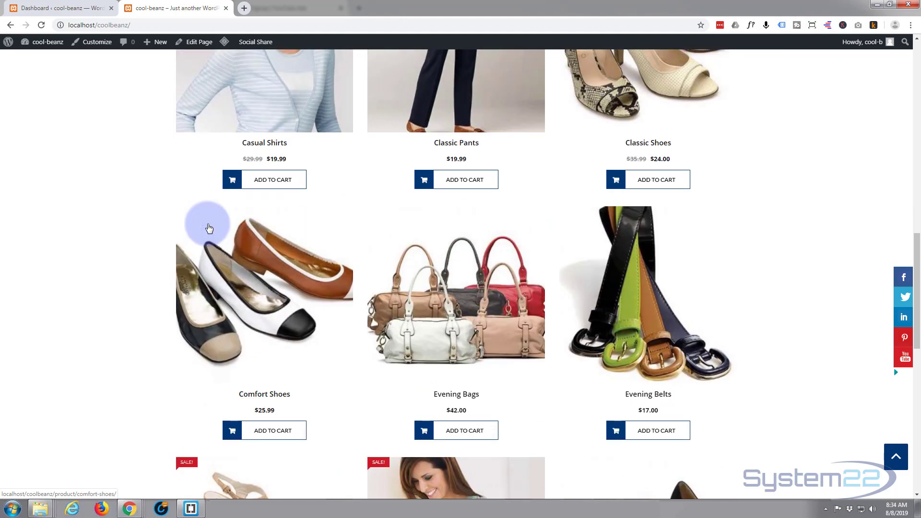
{"action": "scroll", "coordinate": [209, 228], "scroll_direction": "up", "scroll_amount": 13}
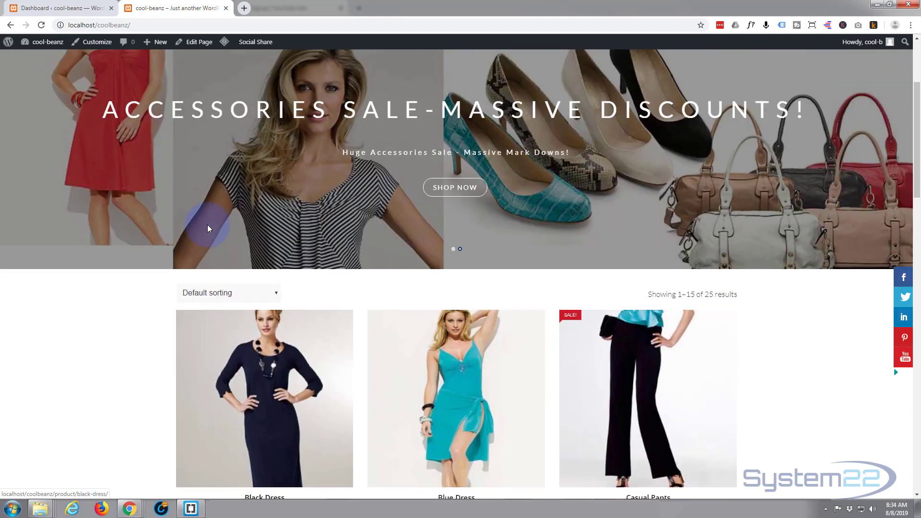
{"action": "scroll", "coordinate": [208, 226], "scroll_direction": "up", "scroll_amount": 4}
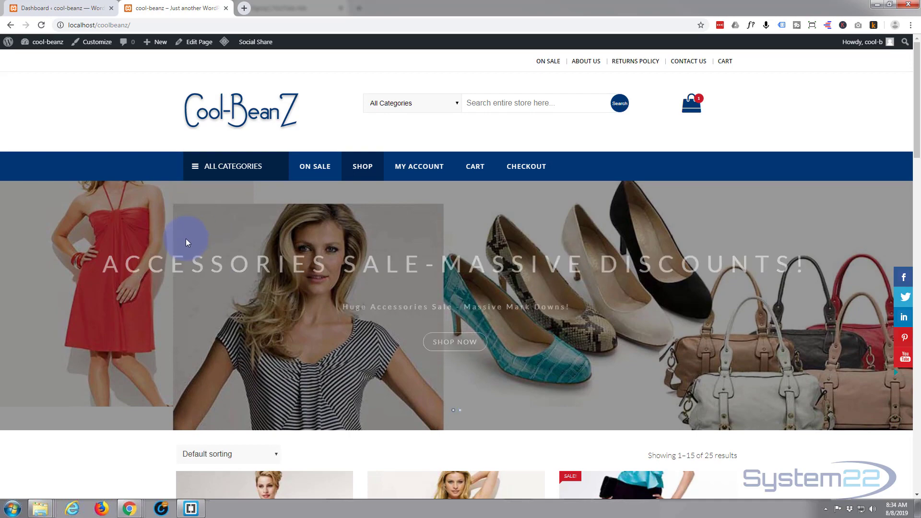
{"action": "scroll", "coordinate": [186, 238], "scroll_direction": "down", "scroll_amount": 2}
{"action": "scroll", "coordinate": [185, 238], "scroll_direction": "down", "scroll_amount": 5}
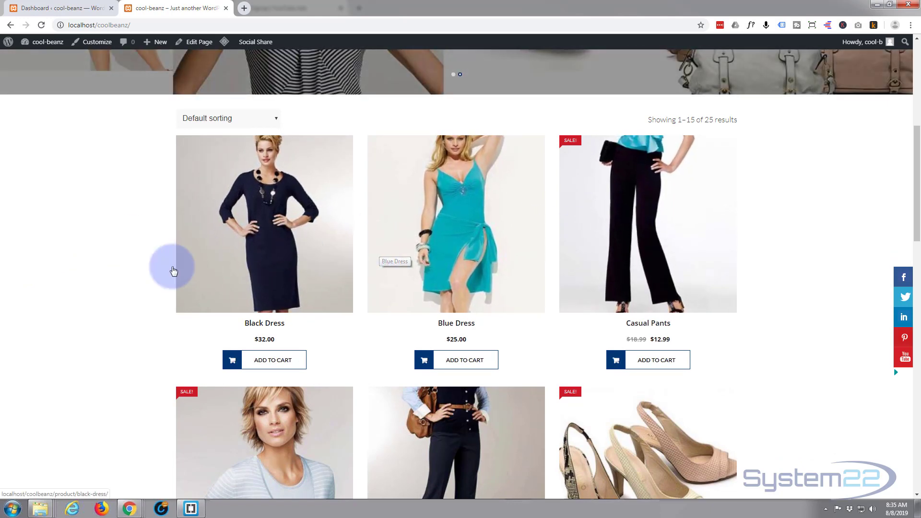
{"action": "scroll", "coordinate": [101, 289], "scroll_direction": "up", "scroll_amount": 4}
{"action": "scroll", "coordinate": [101, 291], "scroll_direction": "up", "scroll_amount": 3}
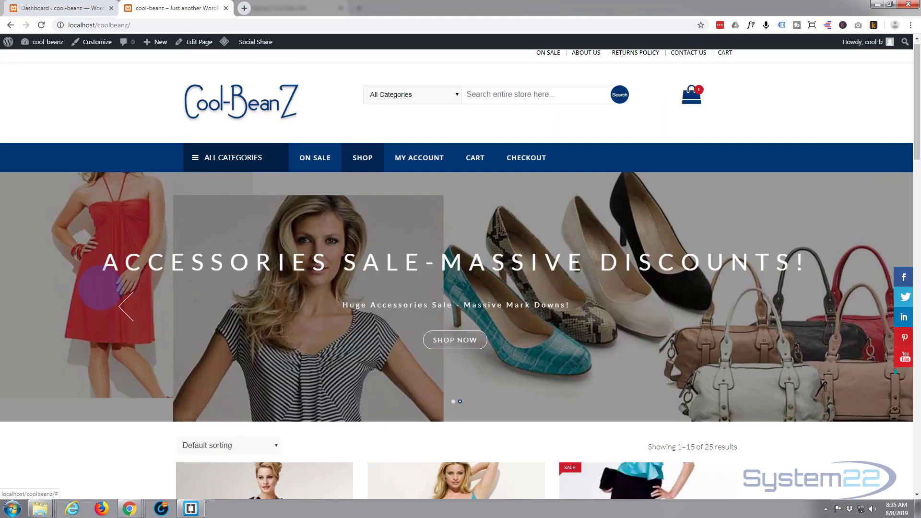
{"action": "left_click", "coordinate": [226, 169]}
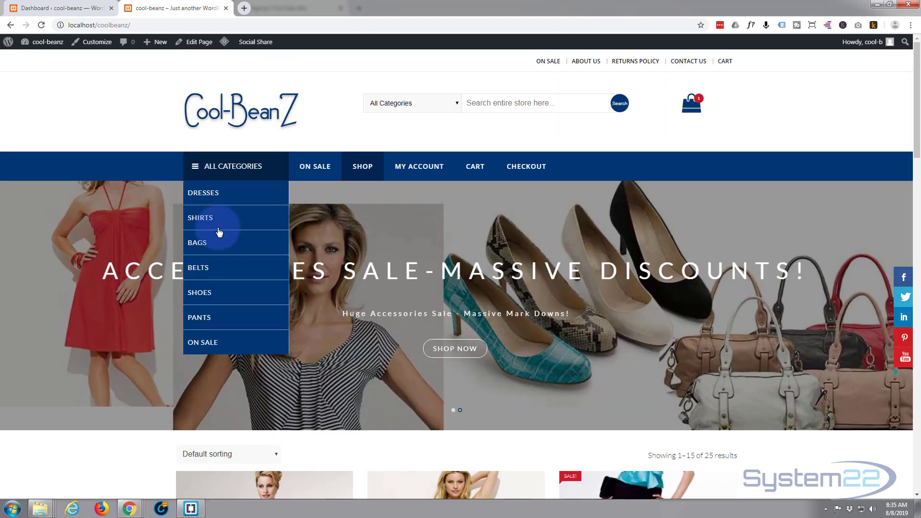
{"action": "left_click", "coordinate": [212, 243]}
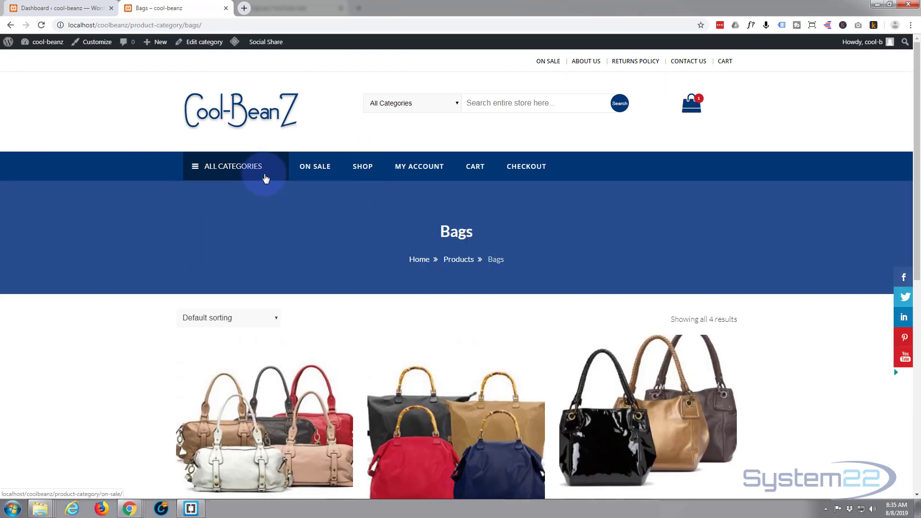
{"action": "left_click", "coordinate": [264, 176]}
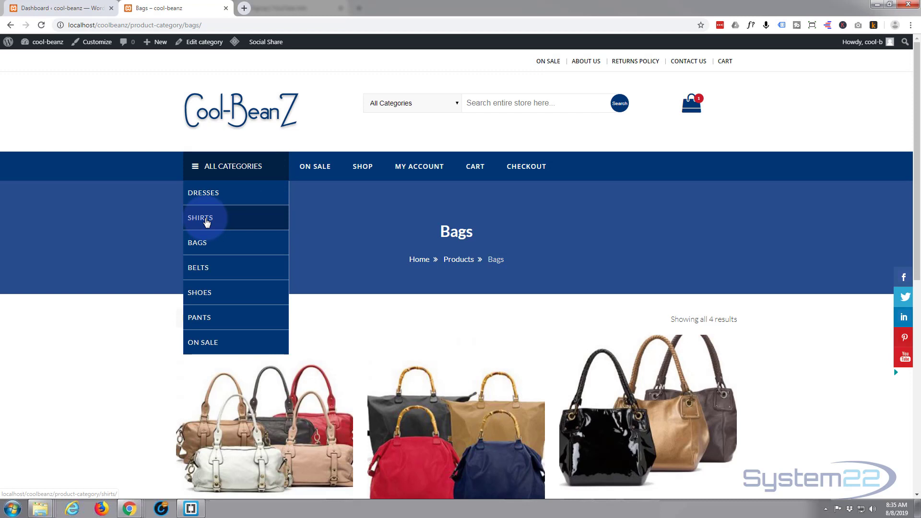
{"action": "left_click", "coordinate": [207, 222]}
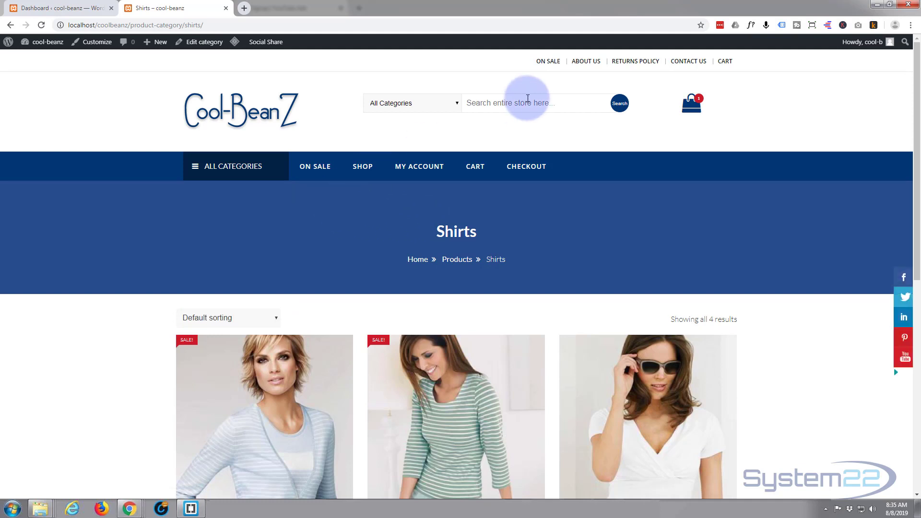
- Open the ABOUT US page and scroll through it
{"action": "left_click", "coordinate": [586, 62]}
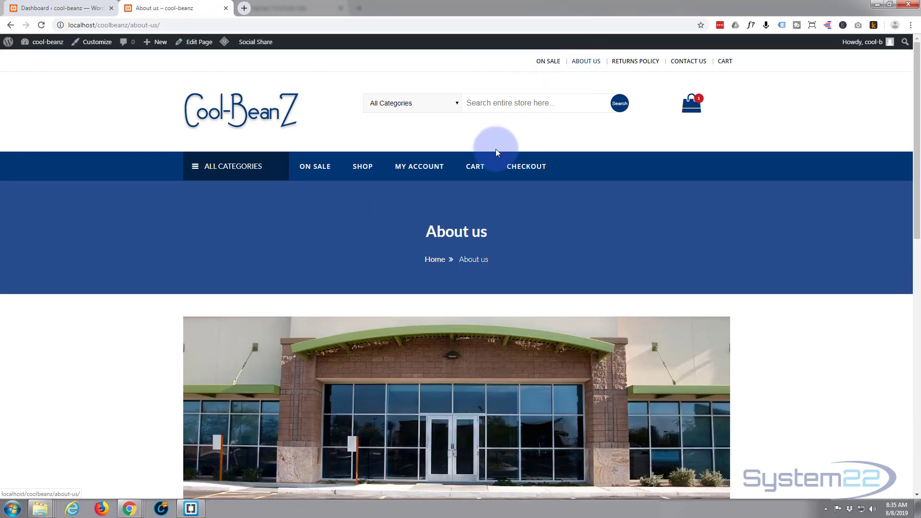
{"action": "scroll", "coordinate": [442, 200], "scroll_direction": "down", "scroll_amount": 2}
{"action": "scroll", "coordinate": [441, 200], "scroll_direction": "down", "scroll_amount": 11}
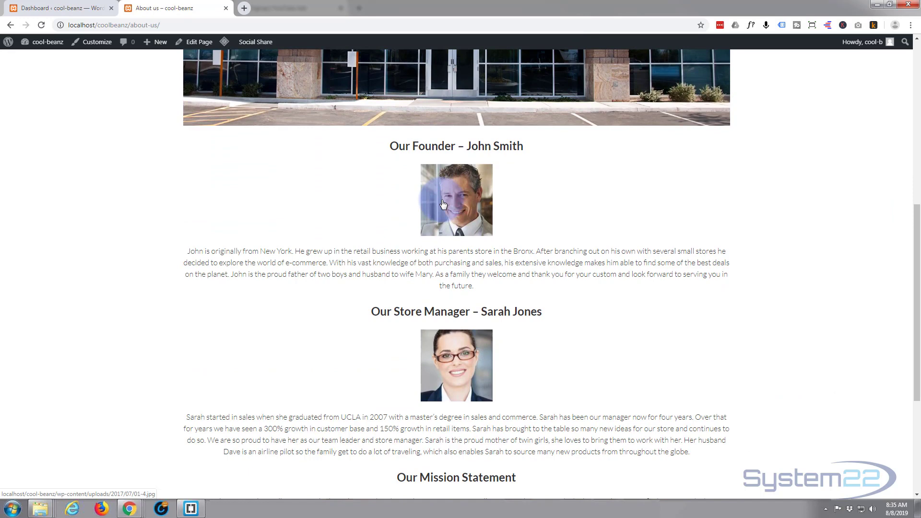
{"action": "scroll", "coordinate": [442, 205], "scroll_direction": "up", "scroll_amount": 10}
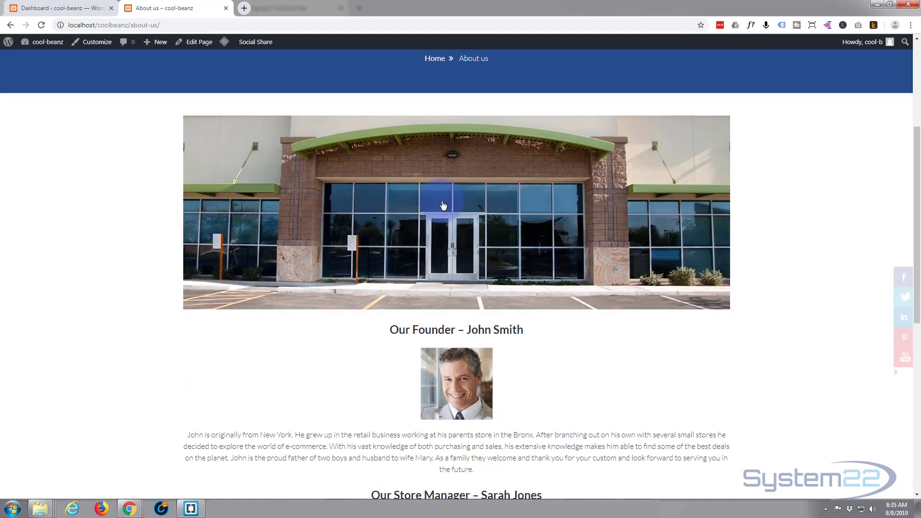
{"action": "scroll", "coordinate": [443, 204], "scroll_direction": "up", "scroll_amount": 1}
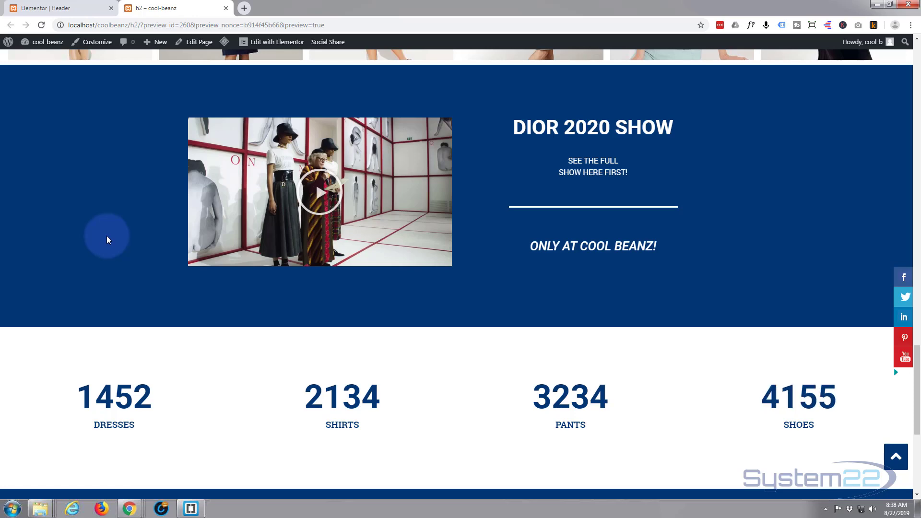
- Scroll down to the dark blue Jane Smith testimonial, then switch to the 'Elementor | Header' tab
{"action": "scroll", "coordinate": [106, 235], "scroll_direction": "down", "scroll_amount": 5}
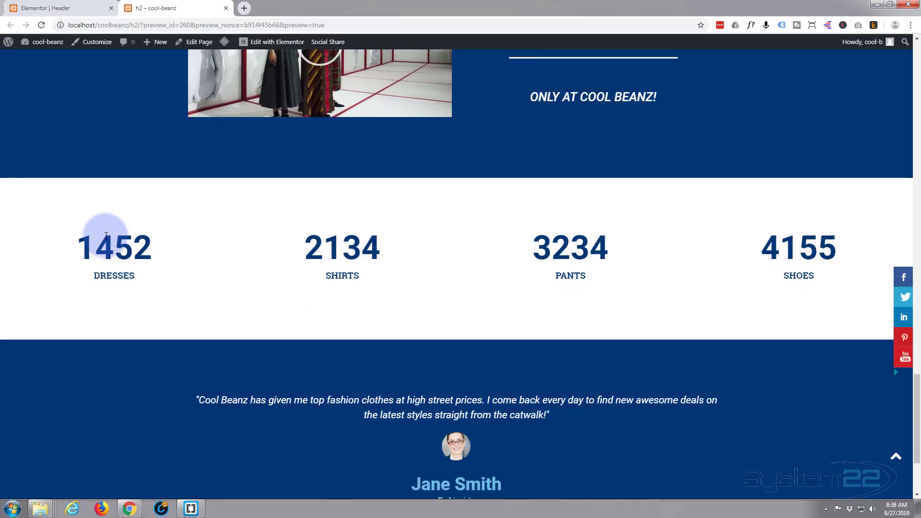
{"action": "scroll", "coordinate": [106, 236], "scroll_direction": "down", "scroll_amount": 1}
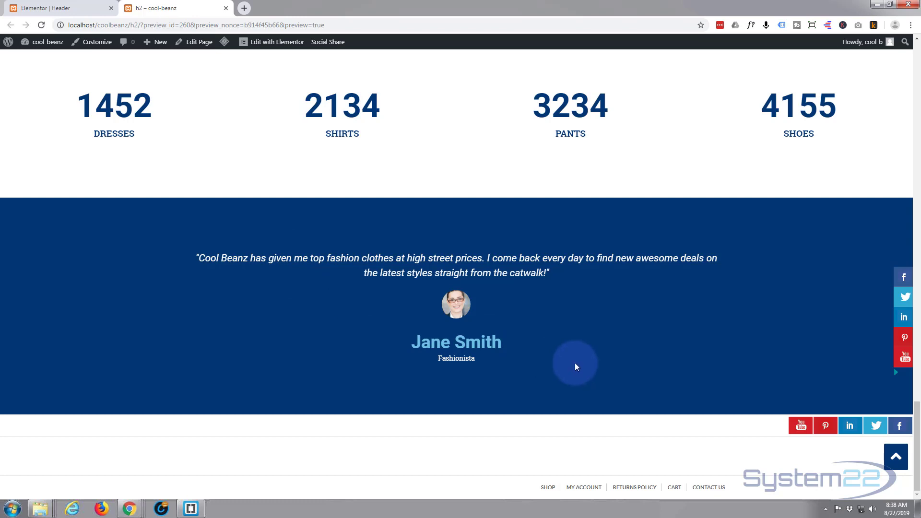
{"action": "left_click", "coordinate": [61, 8]}
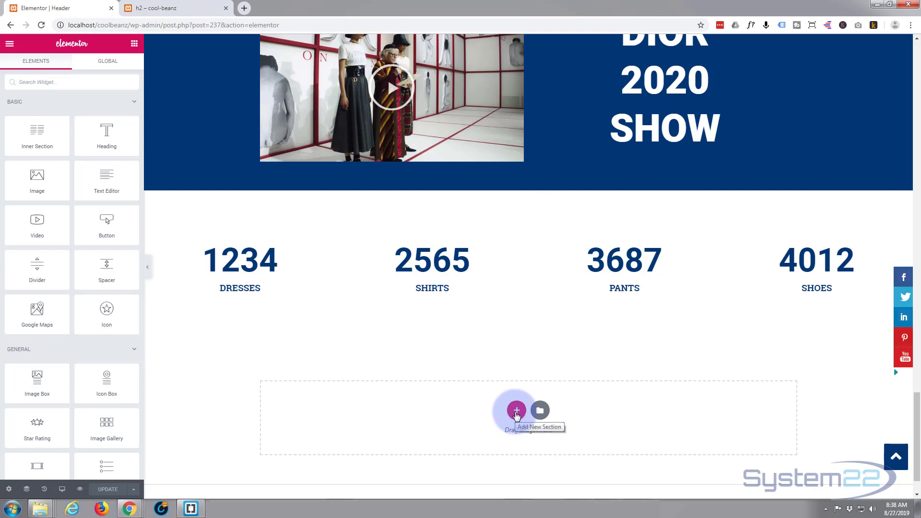
- Add a single-column section under the counters and copy the Dresses counter's number colour hex
{"action": "left_click", "coordinate": [516, 412]}
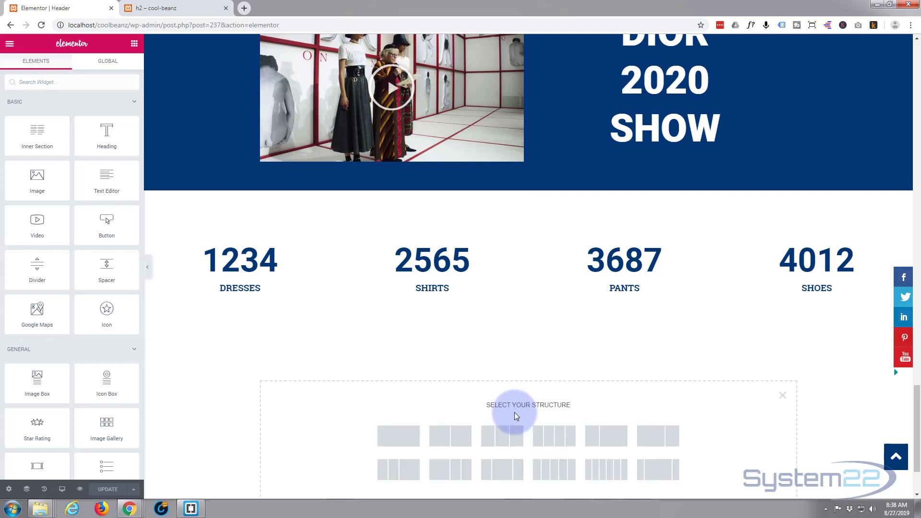
{"action": "left_click", "coordinate": [392, 443]}
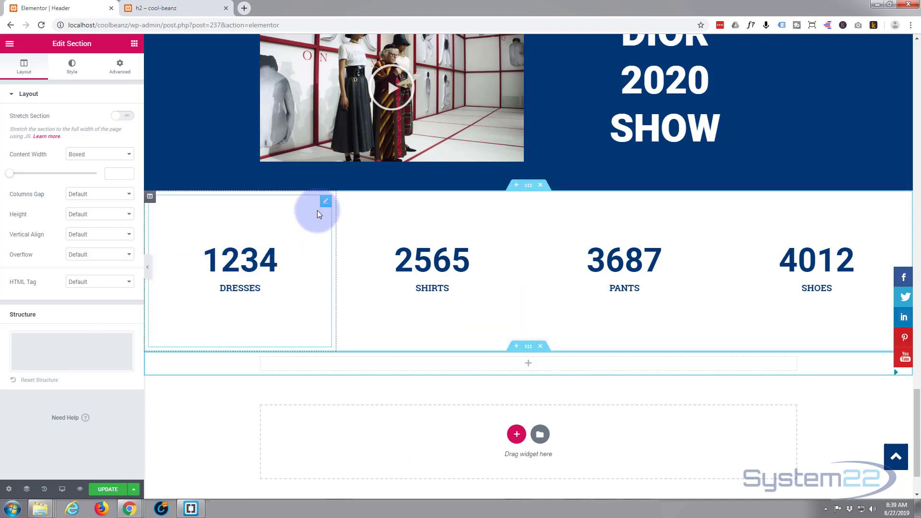
{"action": "left_click", "coordinate": [325, 201]}
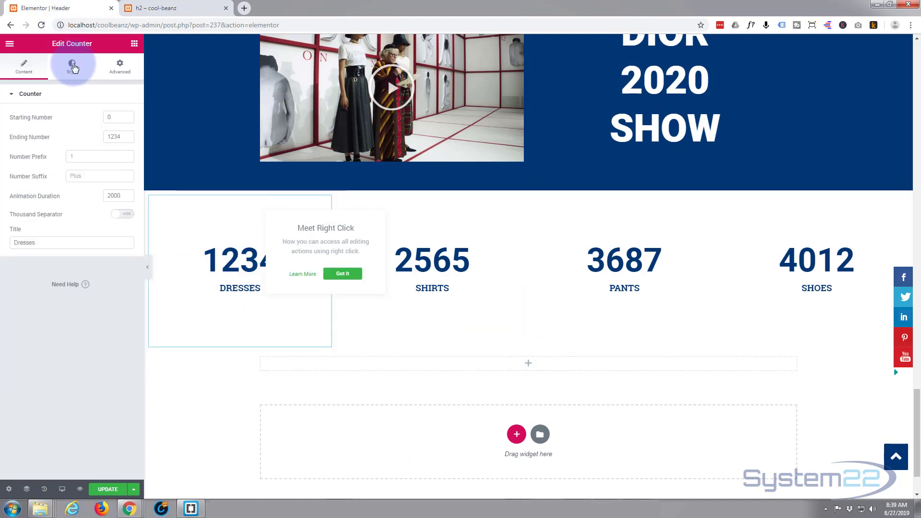
{"action": "left_click", "coordinate": [73, 67]}
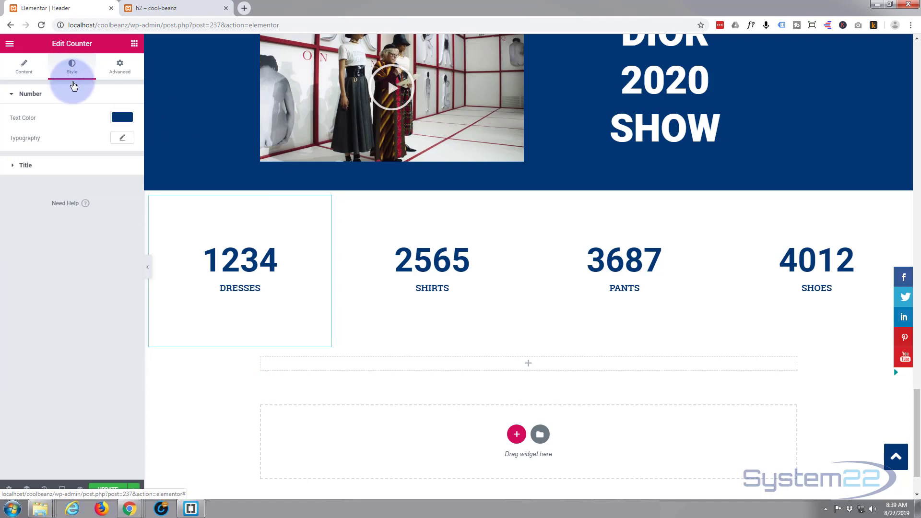
{"action": "left_click", "coordinate": [121, 119]}
{"action": "left_click_drag", "start_coordinate": [52, 117], "coordinate": [2, 118]}
{"action": "key", "text": "ctrl+c"}
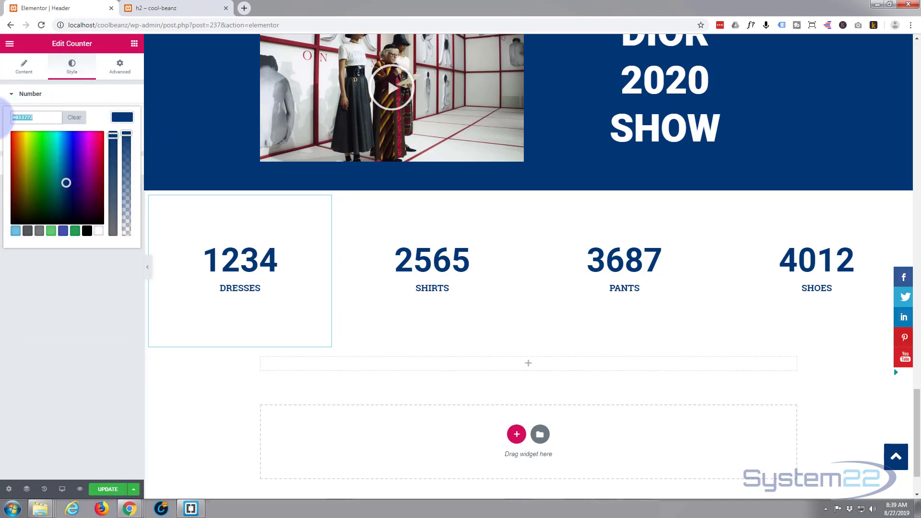
{"action": "left_click", "coordinate": [529, 348]}
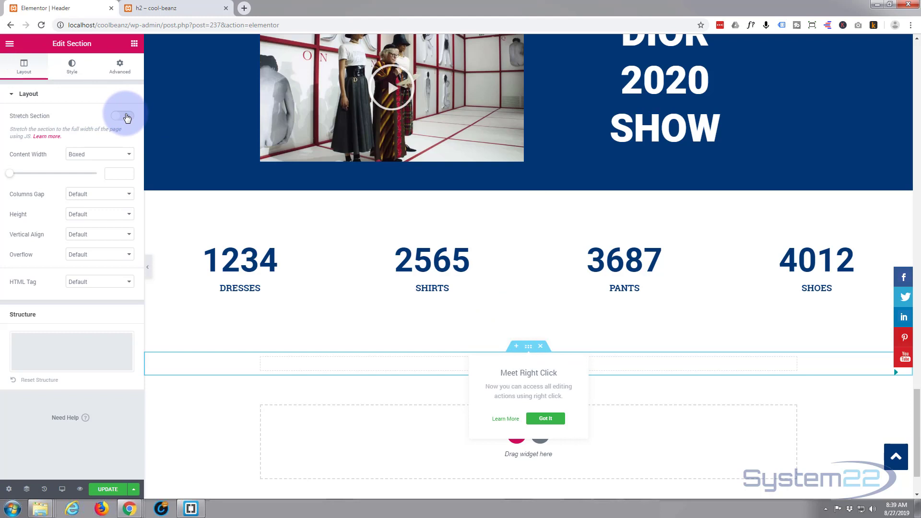
- Stretch the new section to full width and give it a classic #033772 background
{"action": "left_click", "coordinate": [128, 118]}
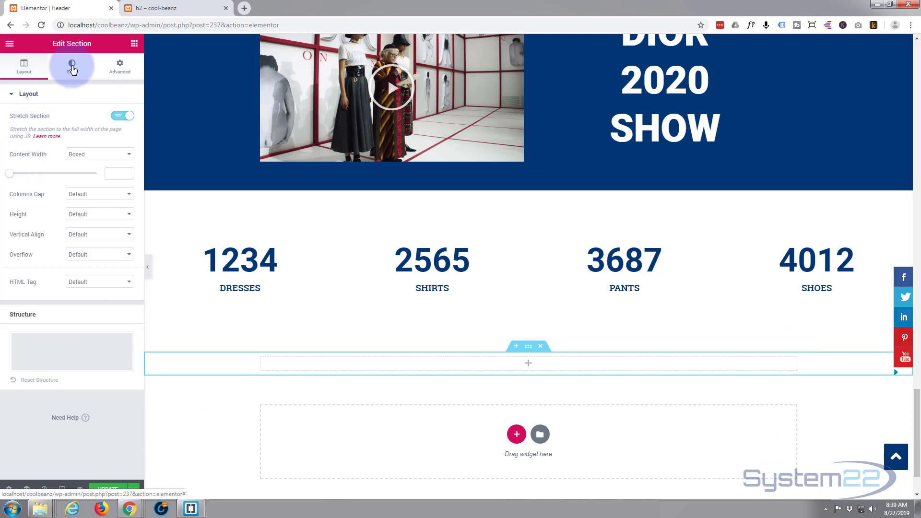
{"action": "left_click", "coordinate": [72, 70]}
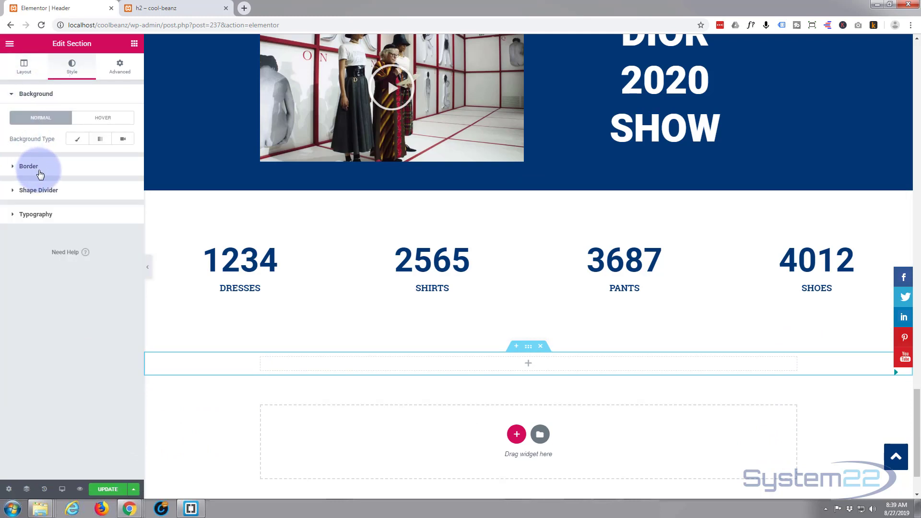
{"action": "left_click", "coordinate": [77, 140]}
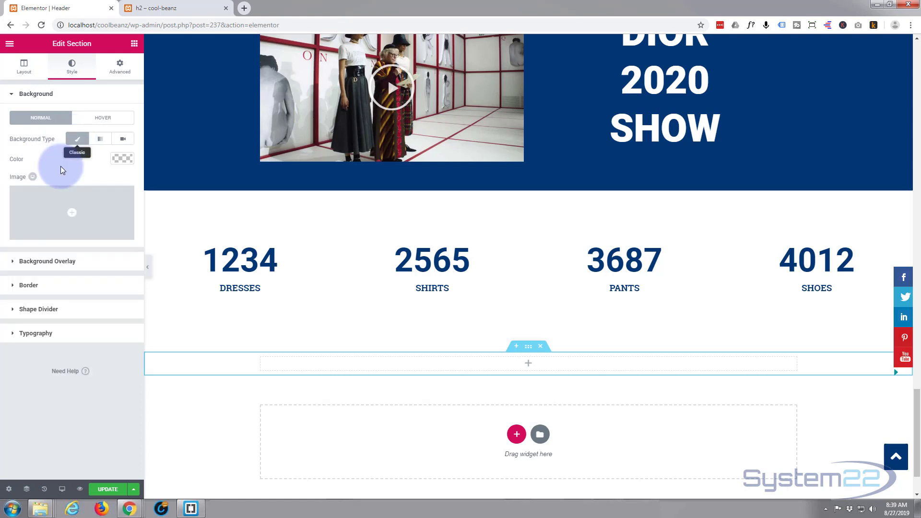
{"action": "left_click", "coordinate": [121, 159]}
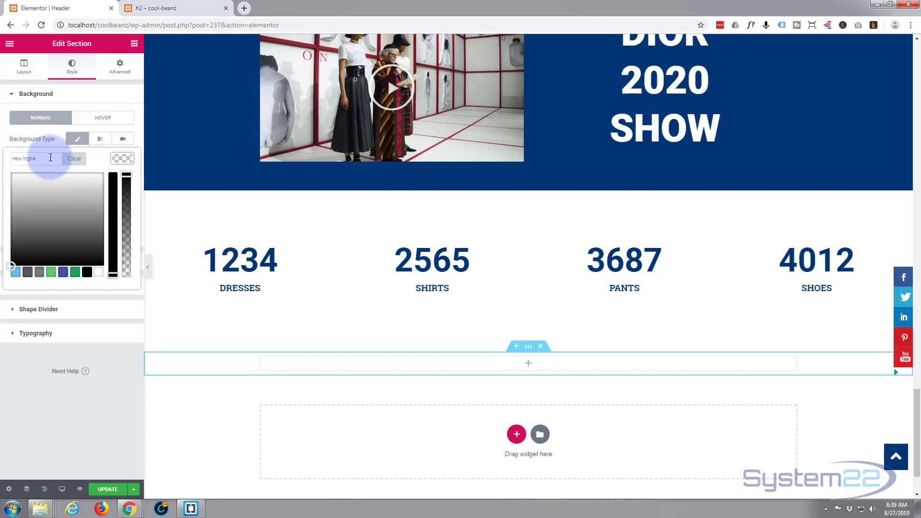
{"action": "left_click", "coordinate": [48, 158]}
{"action": "key", "text": "ctrl+v"}
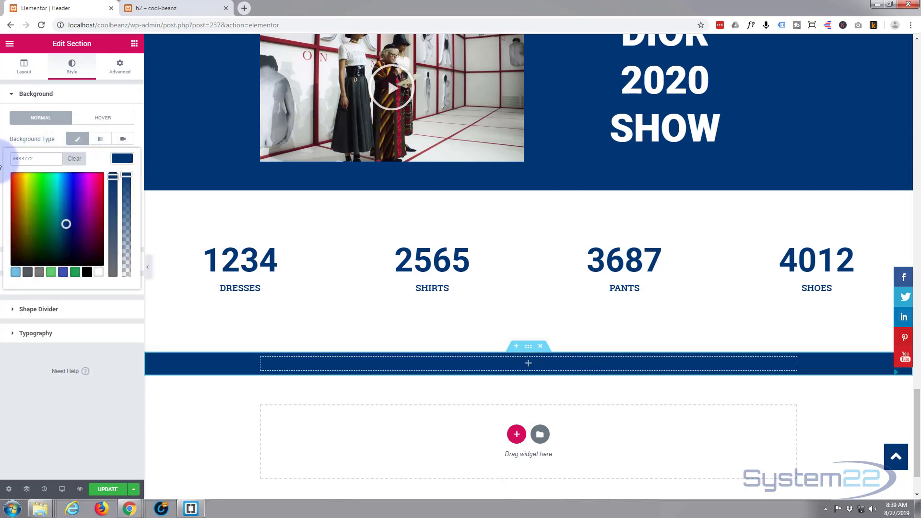
{"action": "left_click", "coordinate": [120, 67]}
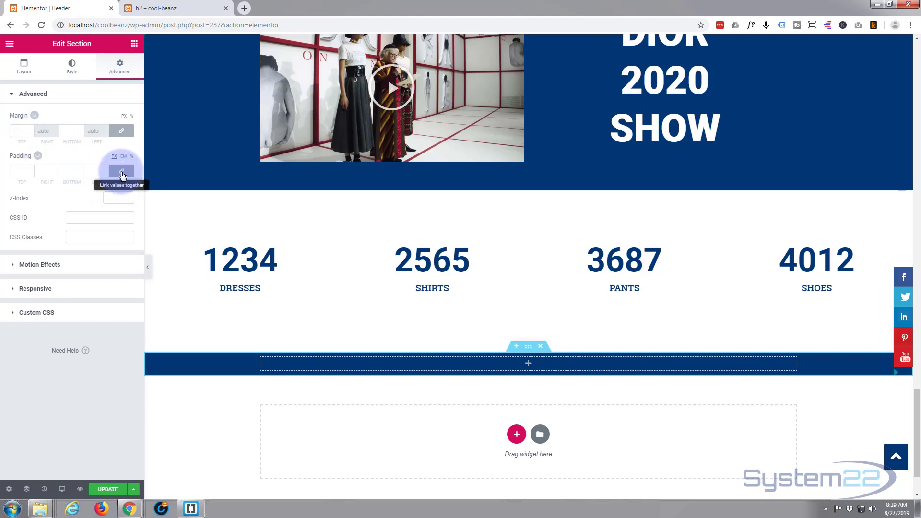
- Unlink padding and set the section's top and bottom padding to 100px
{"action": "left_click", "coordinate": [122, 172]}
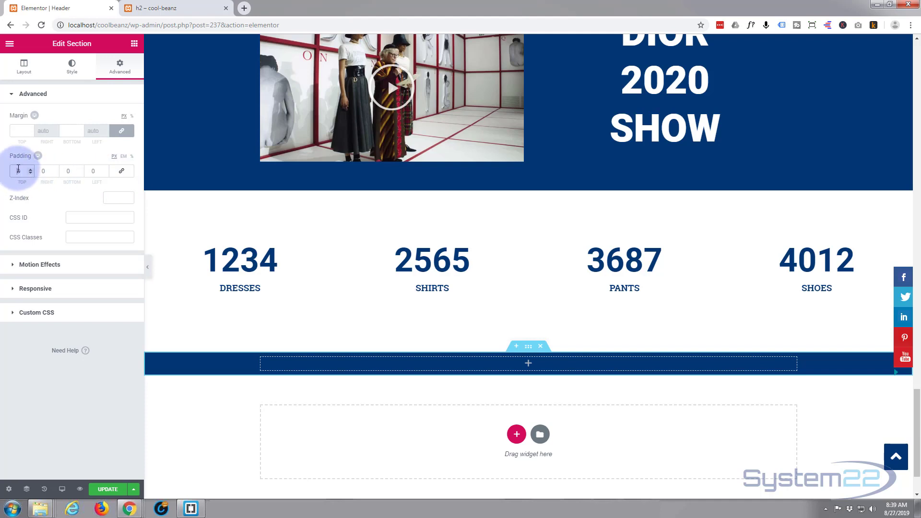
{"action": "left_click", "coordinate": [21, 171]}
{"action": "type", "text": "100"}
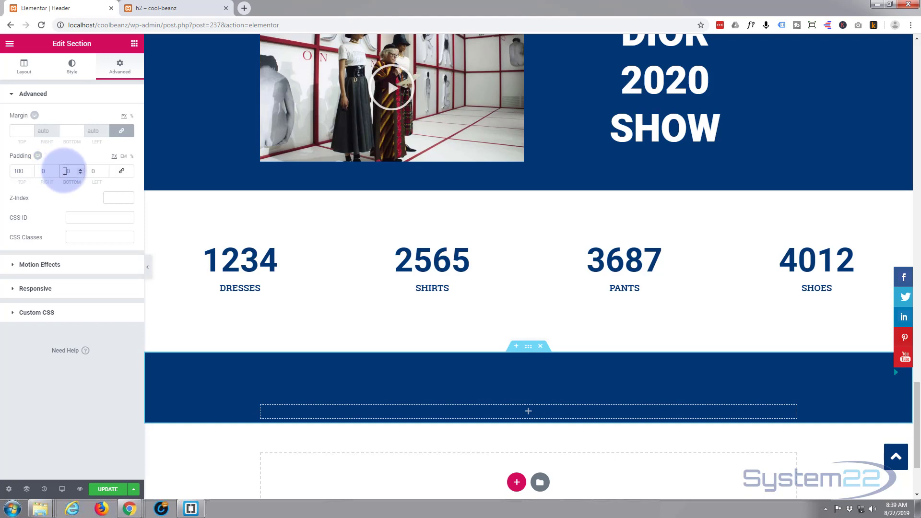
{"action": "type", "text": "100"}
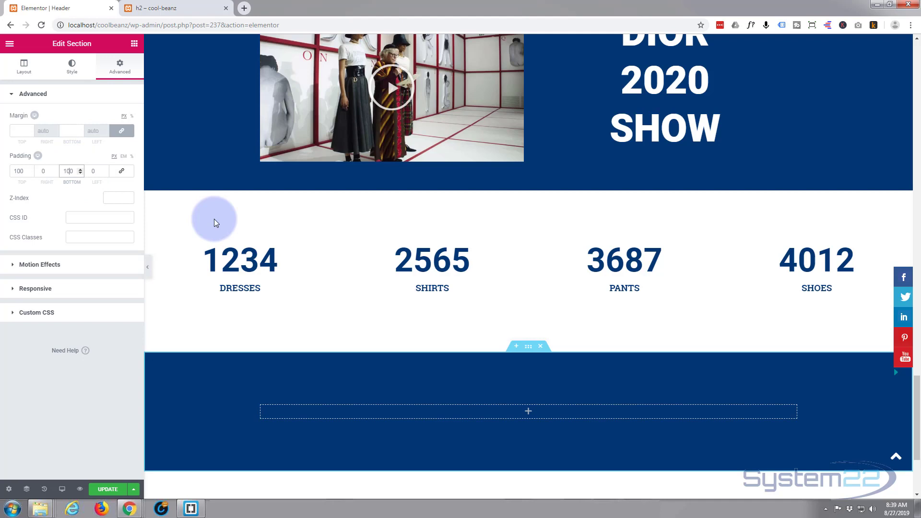
{"action": "scroll", "coordinate": [279, 229], "scroll_direction": "down", "scroll_amount": 2}
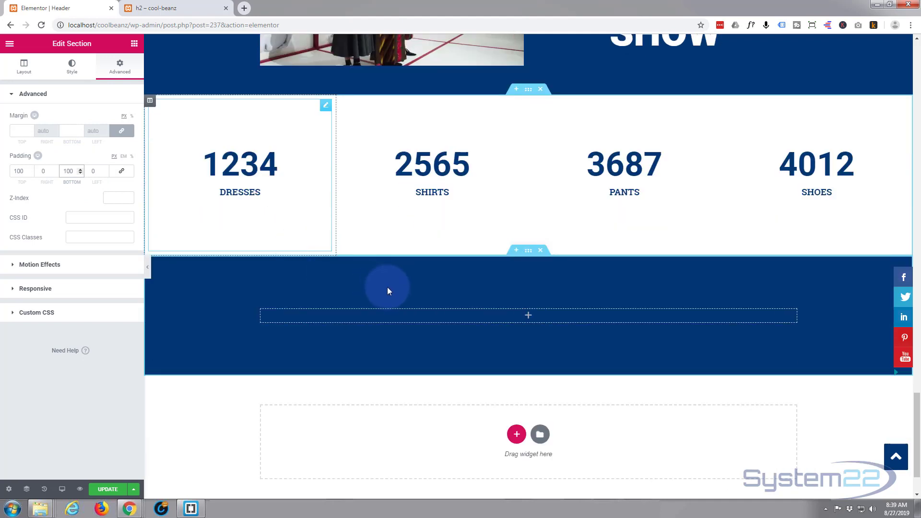
{"action": "left_click", "coordinate": [405, 261]}
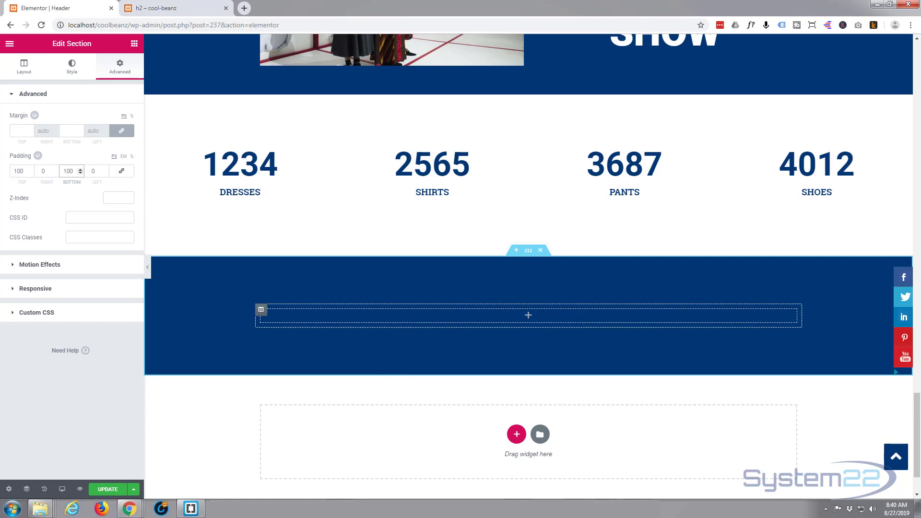
{"action": "left_click", "coordinate": [135, 45]}
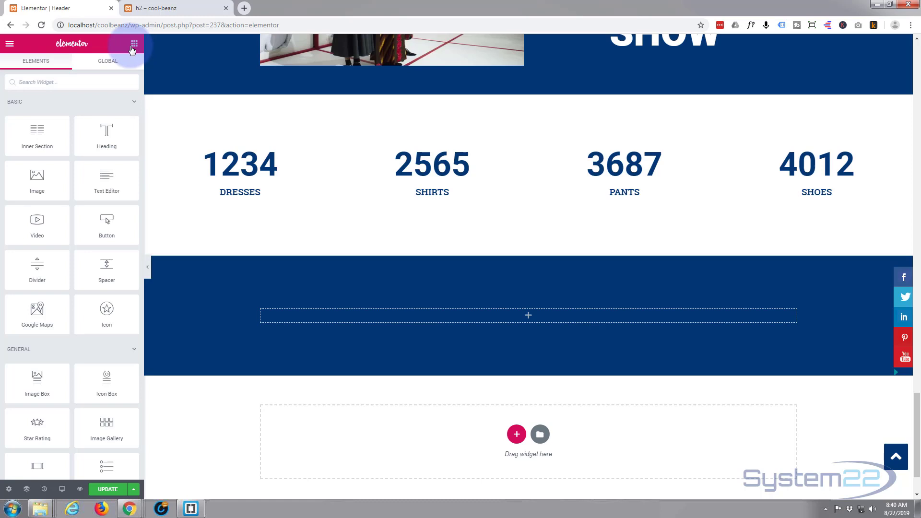
- Drag the Testimonial widget from the General elements into the dark blue section
{"action": "scroll", "coordinate": [75, 148], "scroll_direction": "down", "scroll_amount": 3}
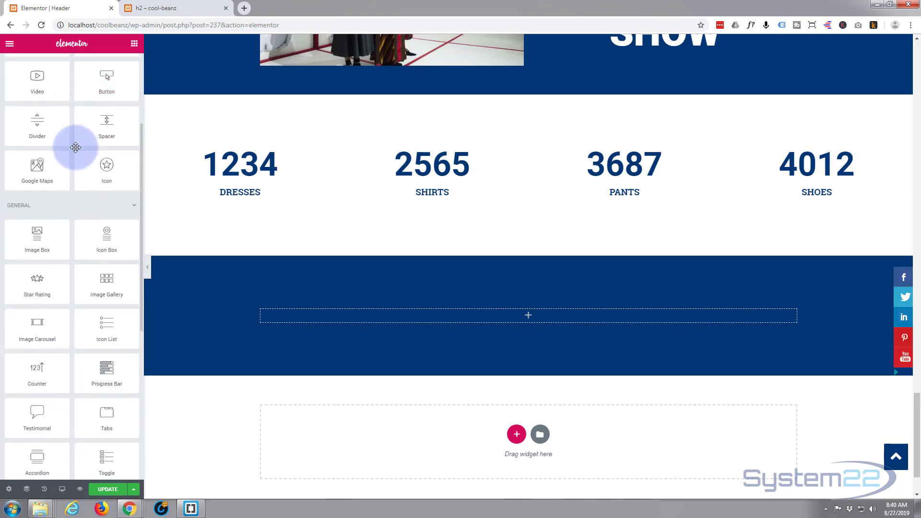
{"action": "scroll", "coordinate": [76, 147], "scroll_direction": "down", "scroll_amount": 1}
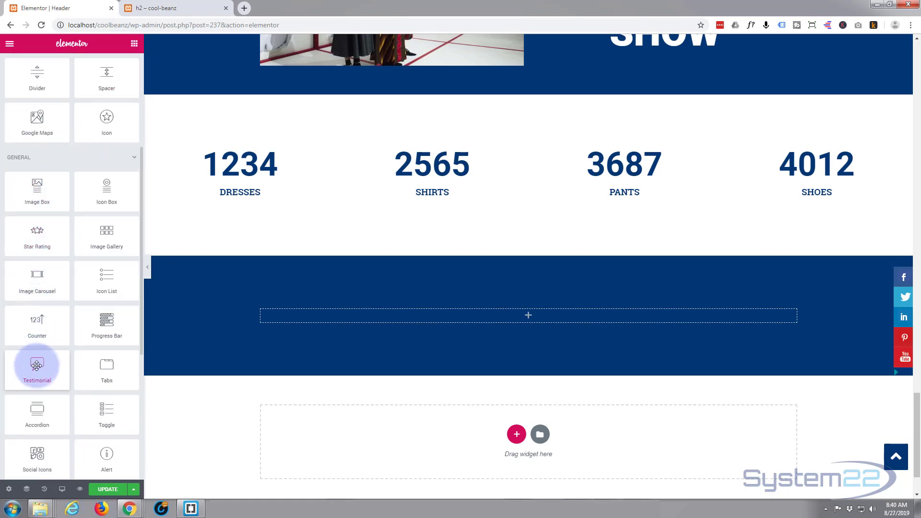
{"action": "left_click_drag", "start_coordinate": [40, 366], "coordinate": [531, 318]}
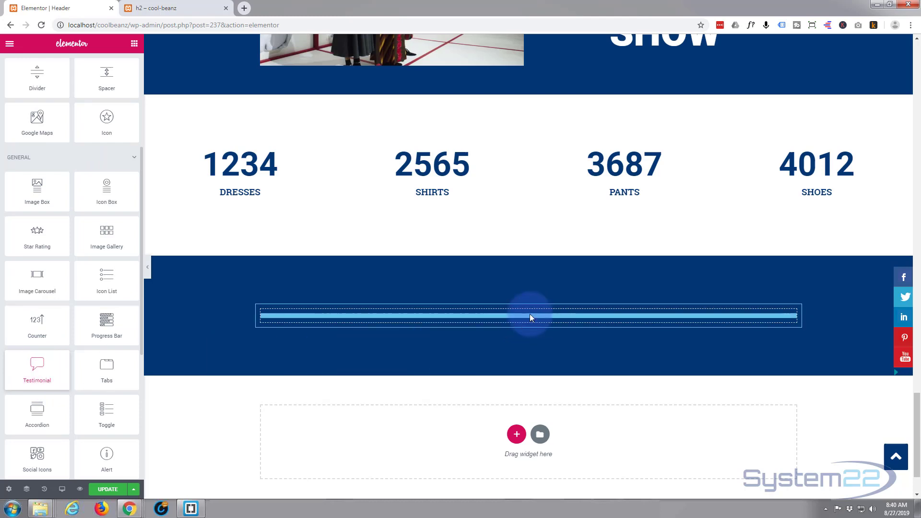
{"action": "left_click_drag", "start_coordinate": [531, 314], "coordinate": [464, 370]}
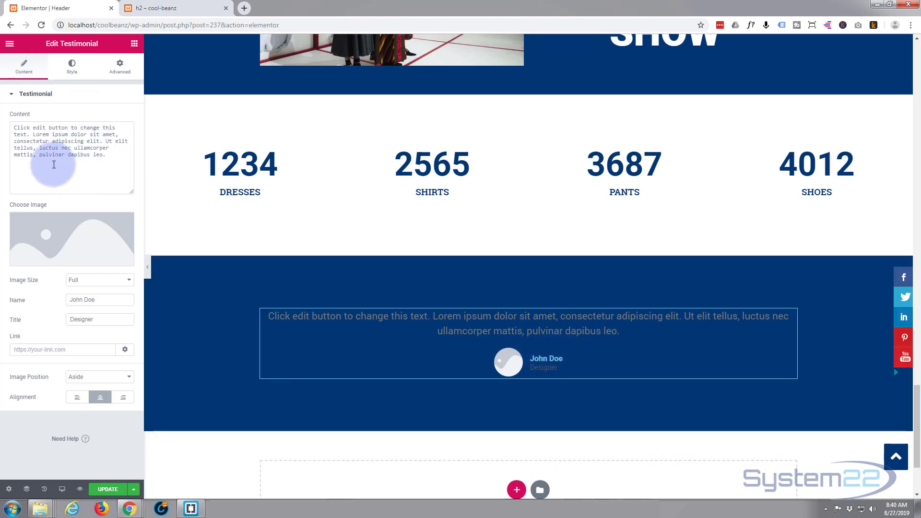
- Copy the Cool Beanz quote from the 'h2 – cool-beanz' preview tab and return to Elementor
{"action": "left_click", "coordinate": [162, 8]}
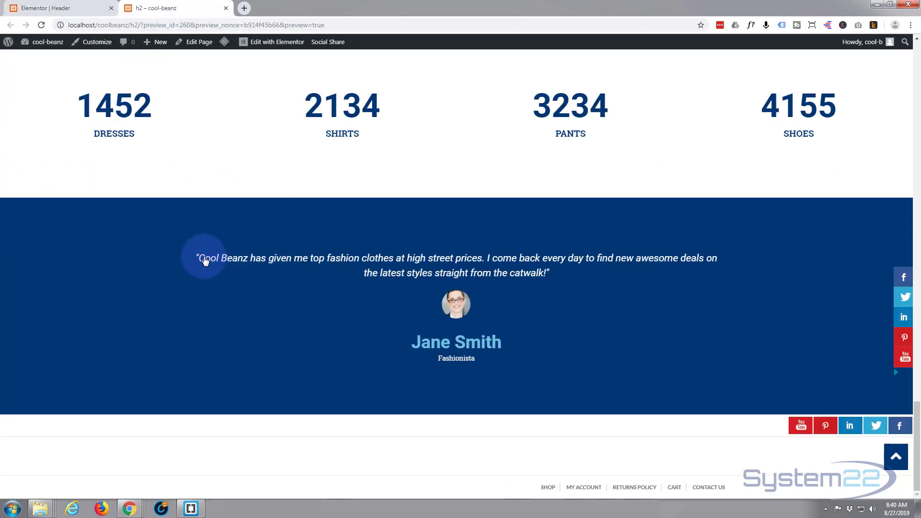
{"action": "mouse_move", "coordinate": [158, 42]}
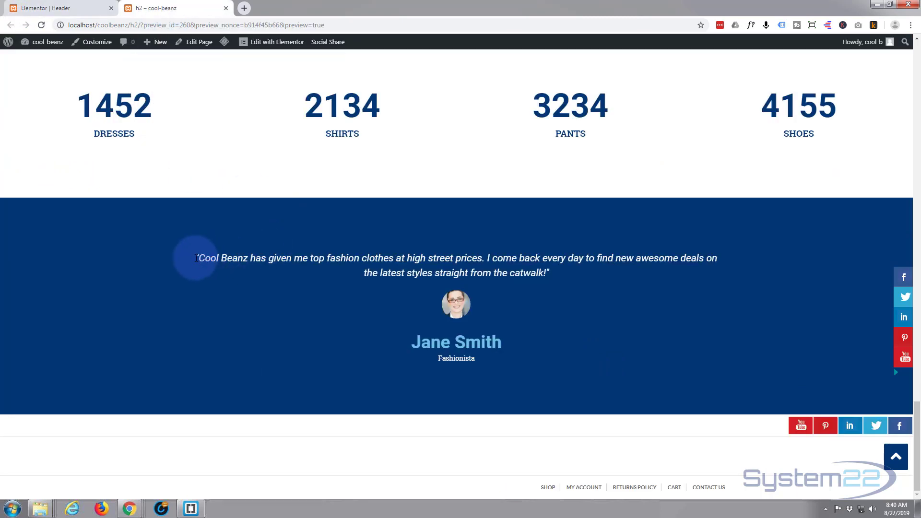
{"action": "left_click_drag", "start_coordinate": [196, 258], "coordinate": [575, 280]}
{"action": "key", "text": "ctrl+c"}
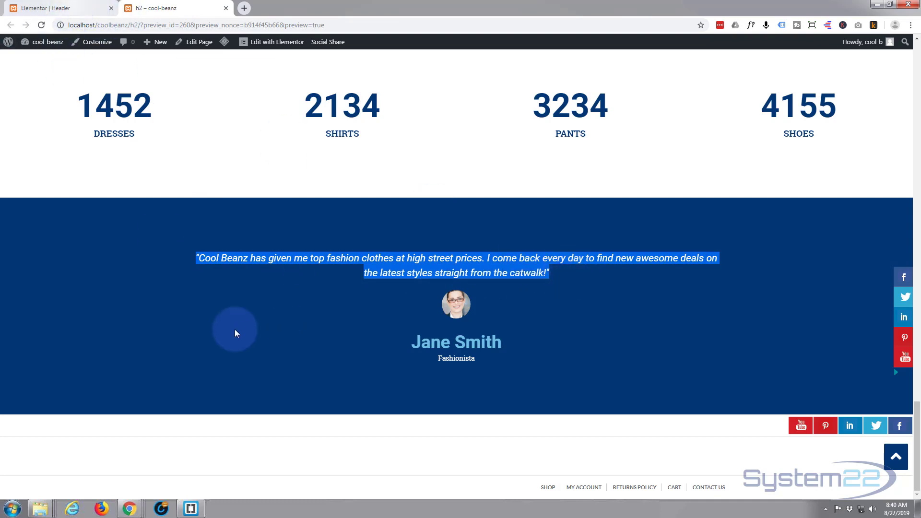
{"action": "left_click", "coordinate": [52, 8]}
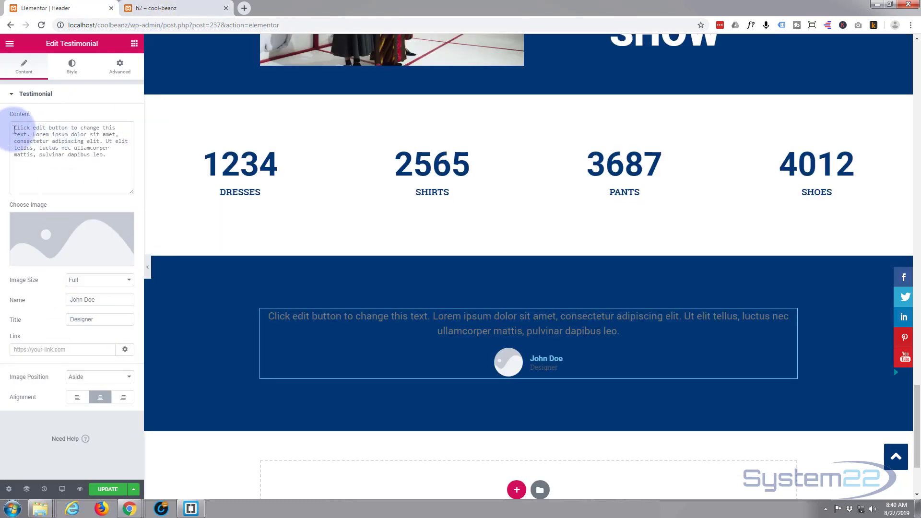
- Paste the Cool Beanz quote into the testimonial content and set its text colour to white #ffffff
{"action": "left_click_drag", "start_coordinate": [14, 127], "coordinate": [122, 160]}
{"action": "key", "text": "ctrl+v"}
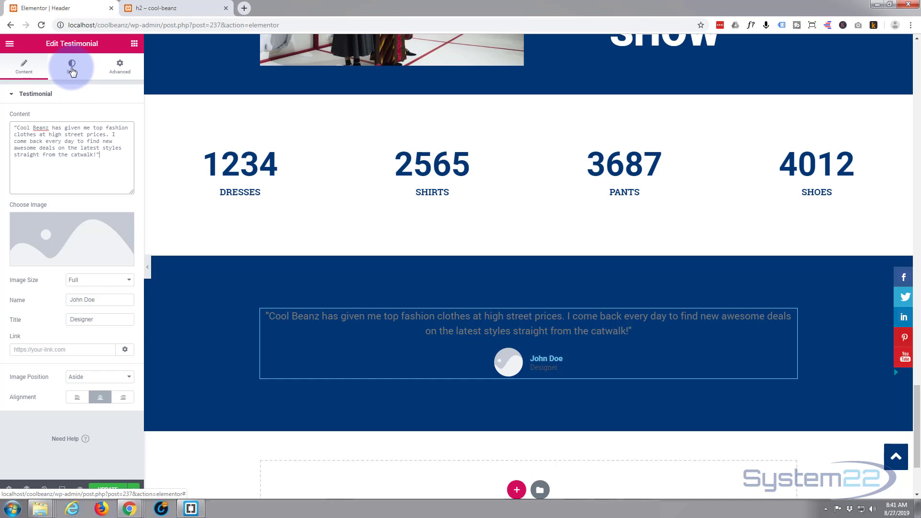
{"action": "left_click", "coordinate": [72, 71]}
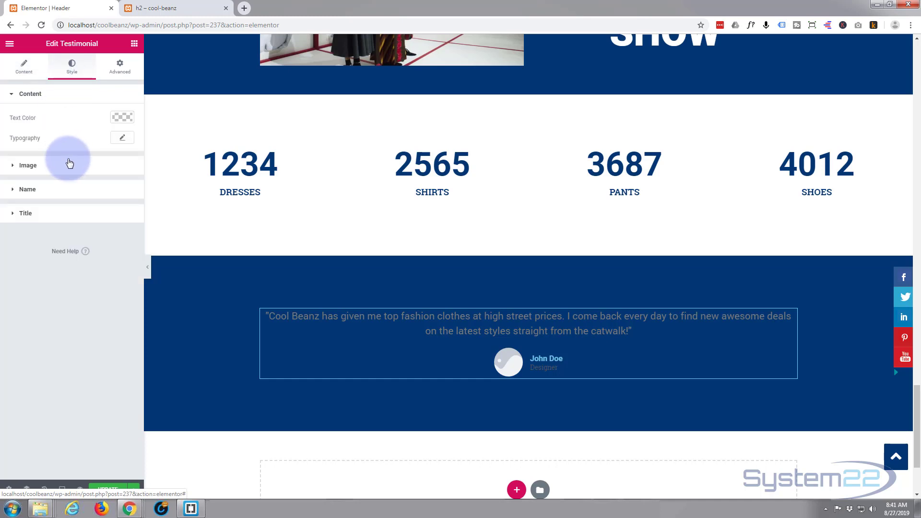
{"action": "left_click", "coordinate": [118, 117]}
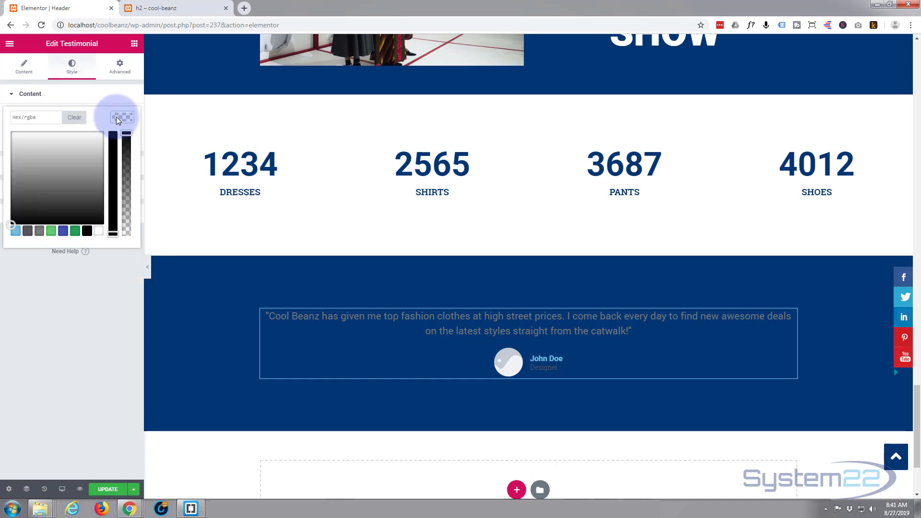
{"action": "left_click", "coordinate": [98, 233]}
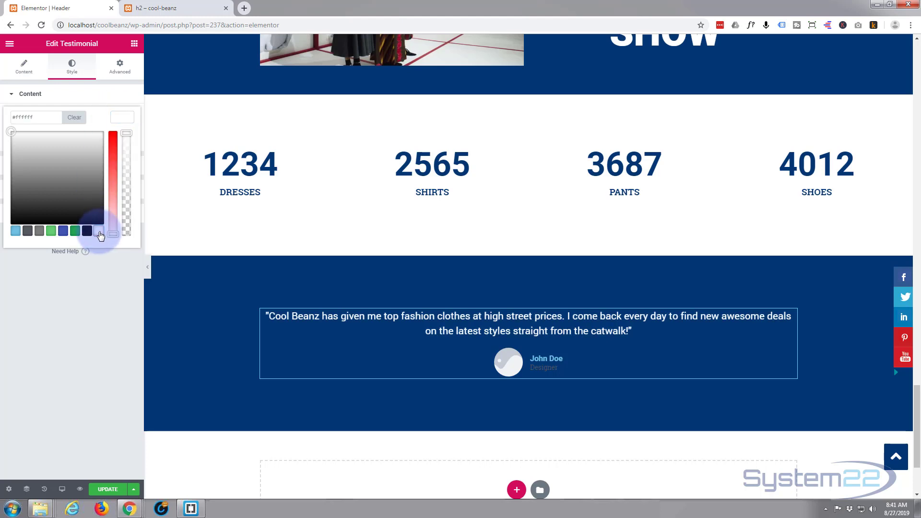
{"action": "left_click", "coordinate": [113, 119]}
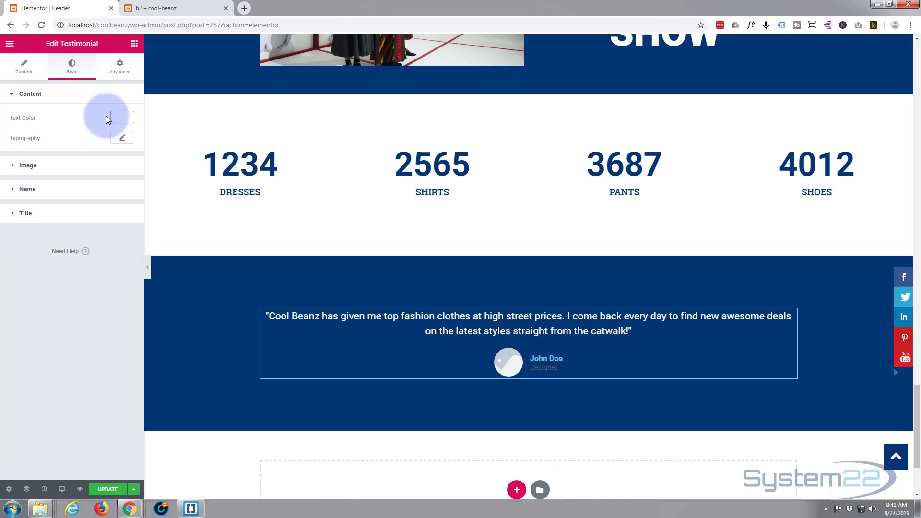
{"action": "left_click", "coordinate": [123, 139]}
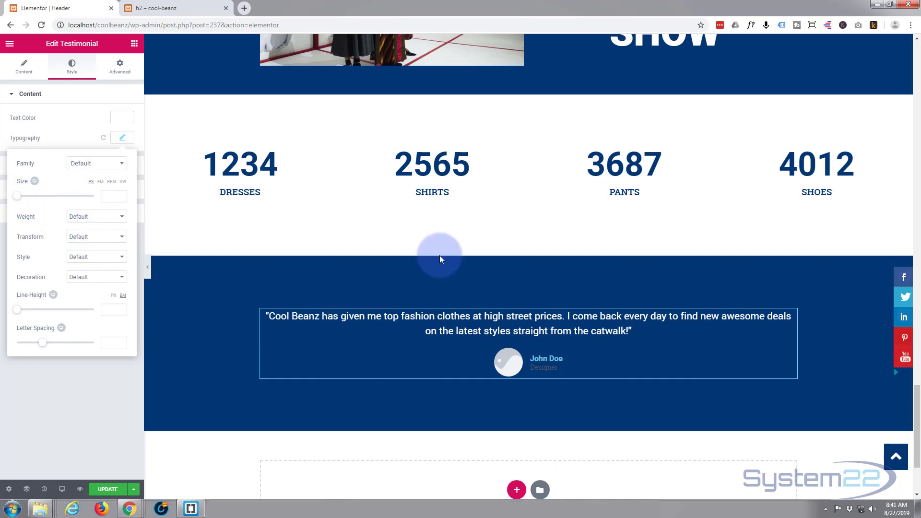
- Set the quote's typography style to italic and confirm its white text colour
{"action": "left_click_drag", "start_coordinate": [633, 332], "coordinate": [257, 313]}
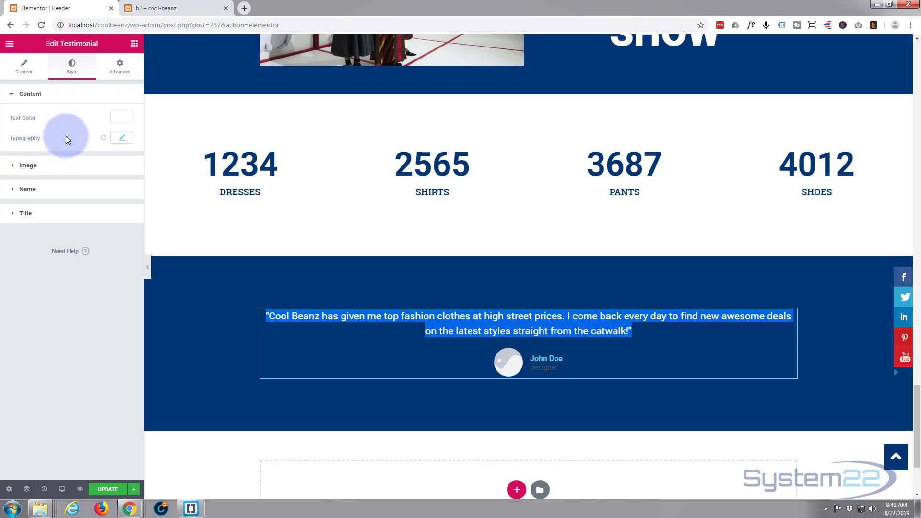
{"action": "left_click", "coordinate": [121, 139]}
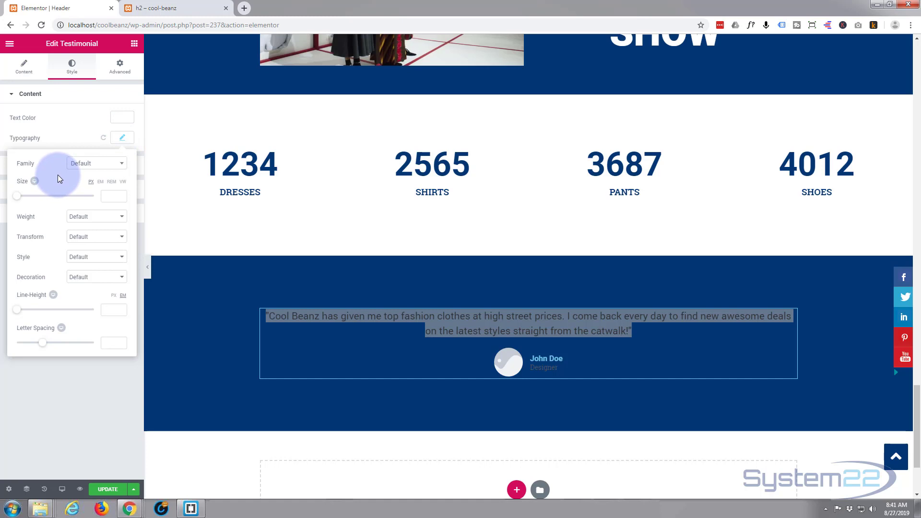
{"action": "left_click", "coordinate": [123, 258]}
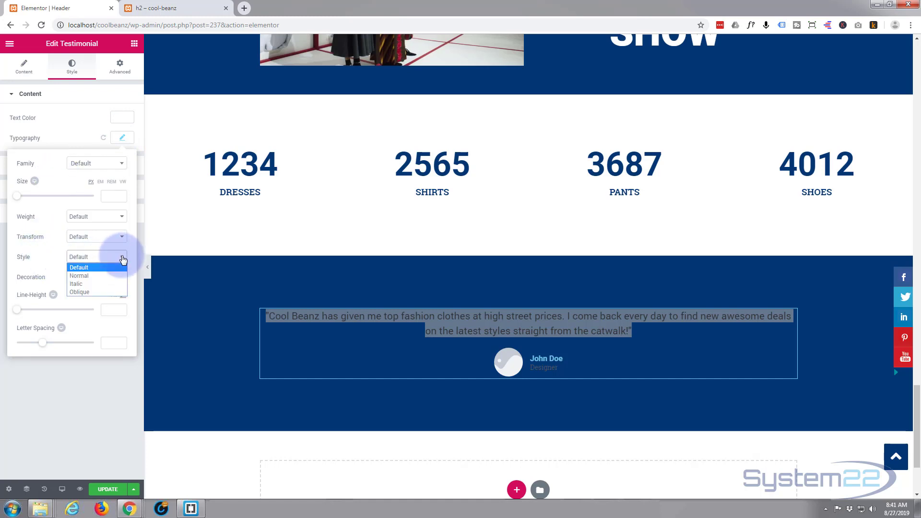
{"action": "left_click", "coordinate": [99, 284]}
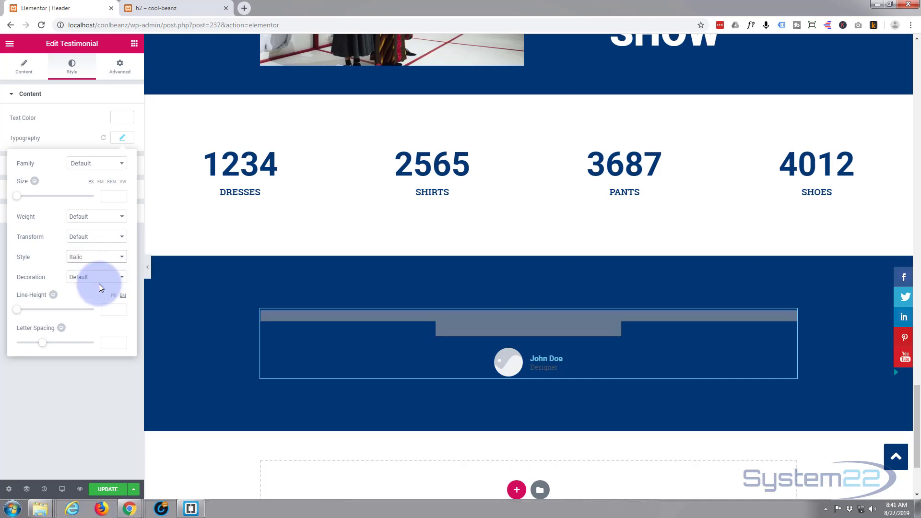
{"action": "left_click", "coordinate": [62, 125]}
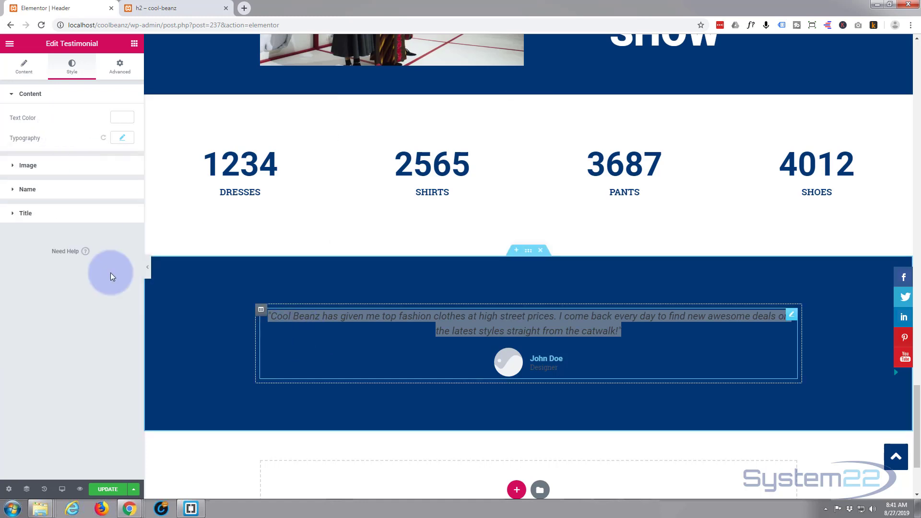
{"action": "left_click", "coordinate": [122, 118]}
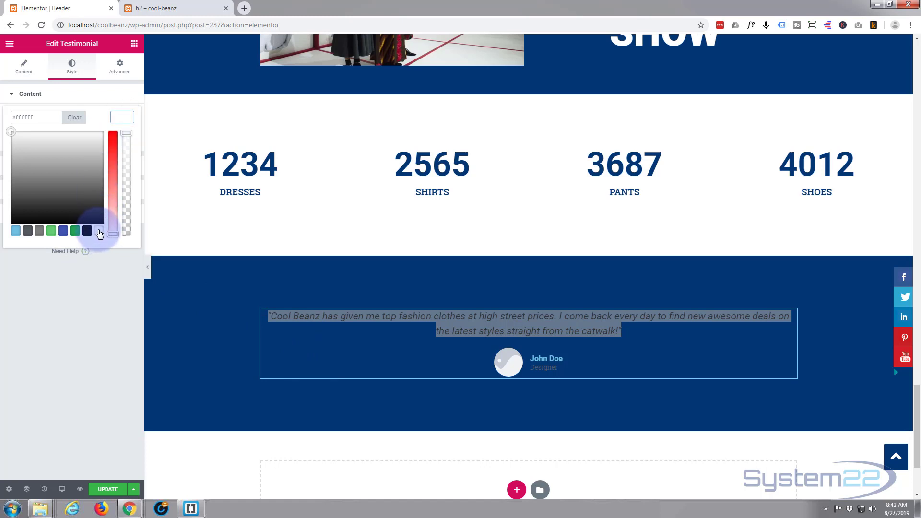
{"action": "left_click", "coordinate": [96, 257]}
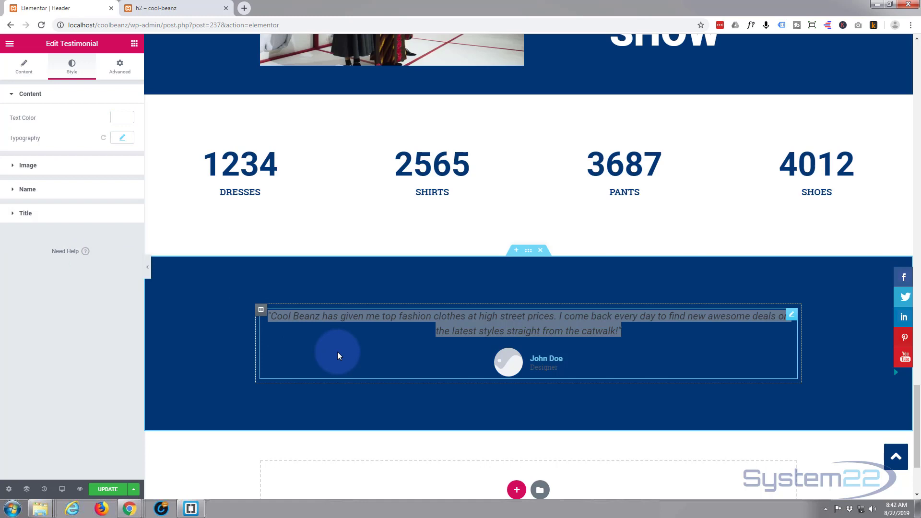
{"action": "left_click", "coordinate": [545, 358]}
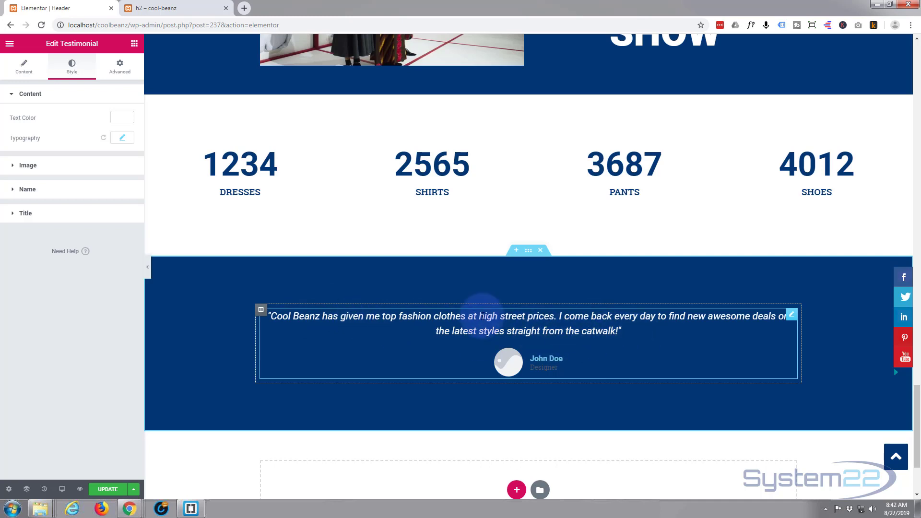
{"action": "left_click", "coordinate": [120, 140]}
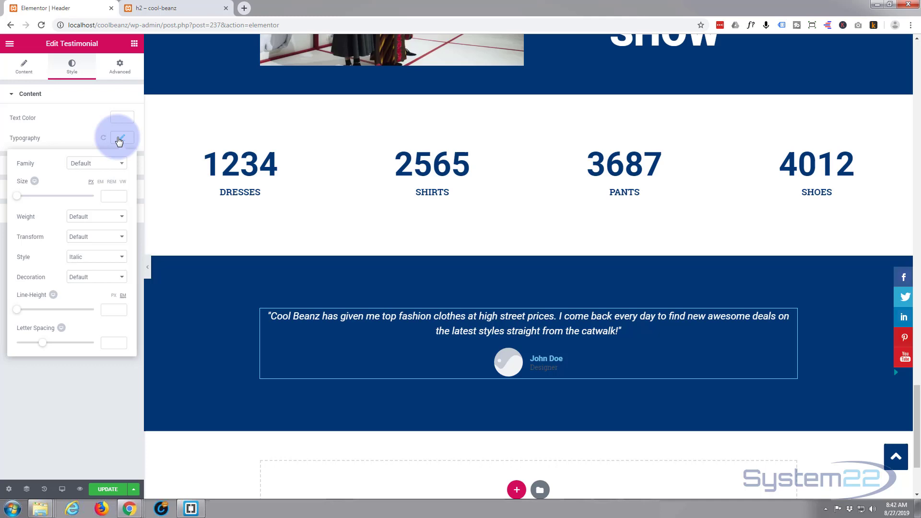
{"action": "left_click", "coordinate": [124, 164]}
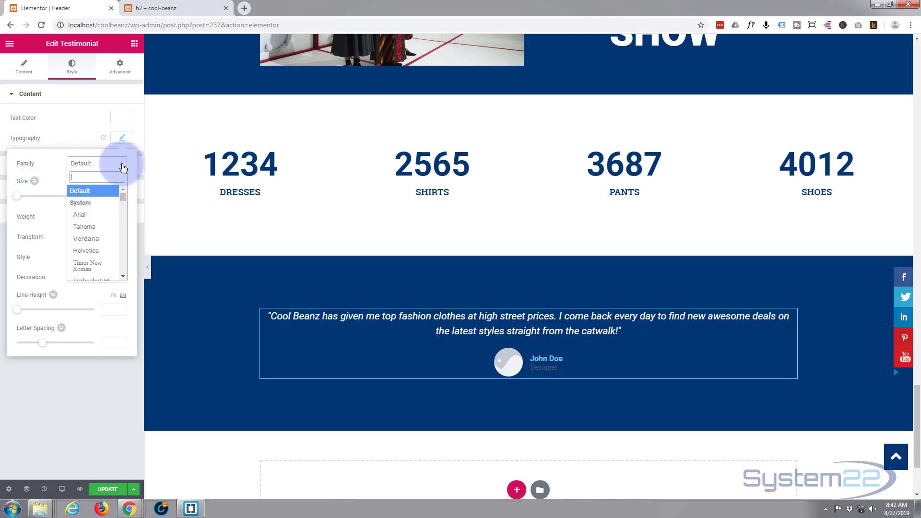
{"action": "left_click_drag", "start_coordinate": [125, 200], "coordinate": [122, 235]}
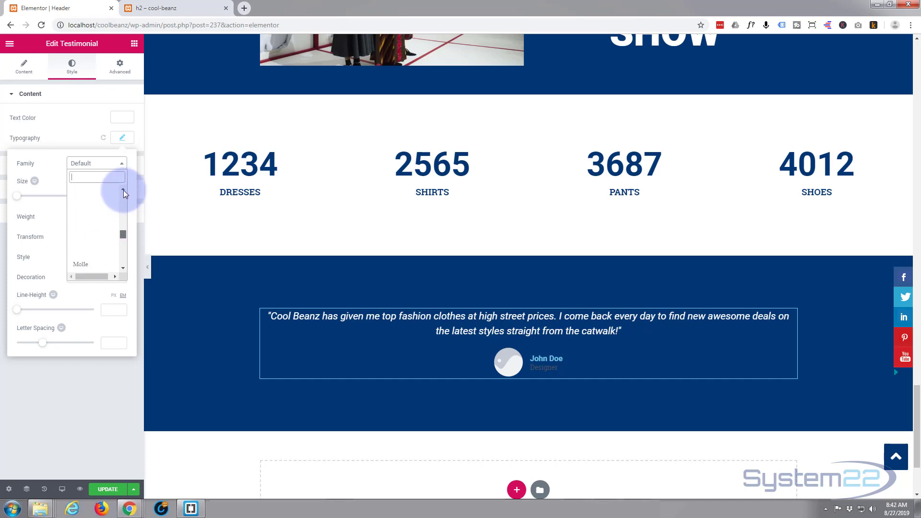
{"action": "left_click", "coordinate": [47, 161]}
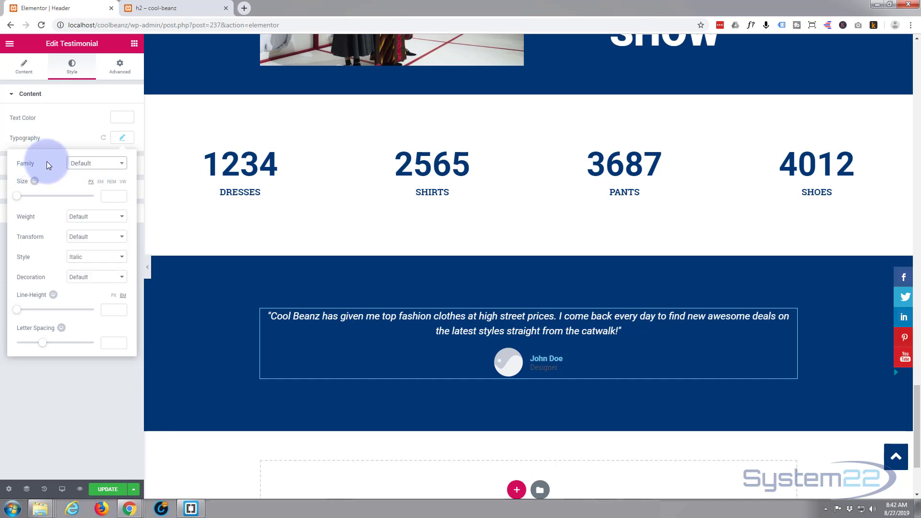
{"action": "left_click", "coordinate": [123, 138]}
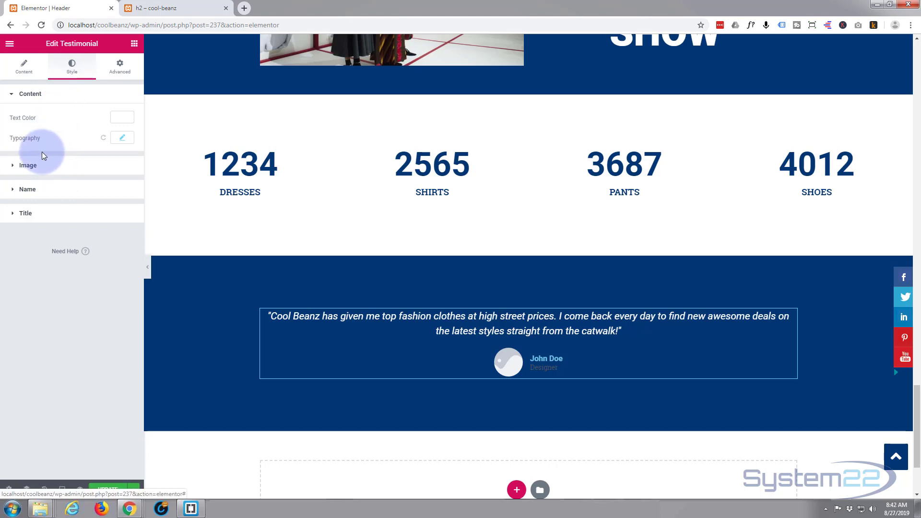
- Open the Insert Media library from the testimonial's Choose Image box
{"action": "left_click", "coordinate": [46, 170]}
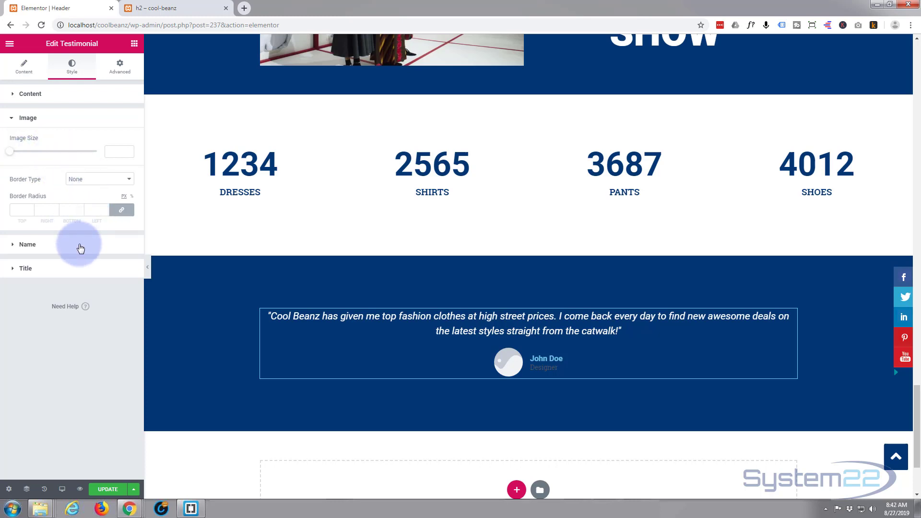
{"action": "left_click", "coordinate": [23, 69]}
{"action": "left_click", "coordinate": [36, 233]}
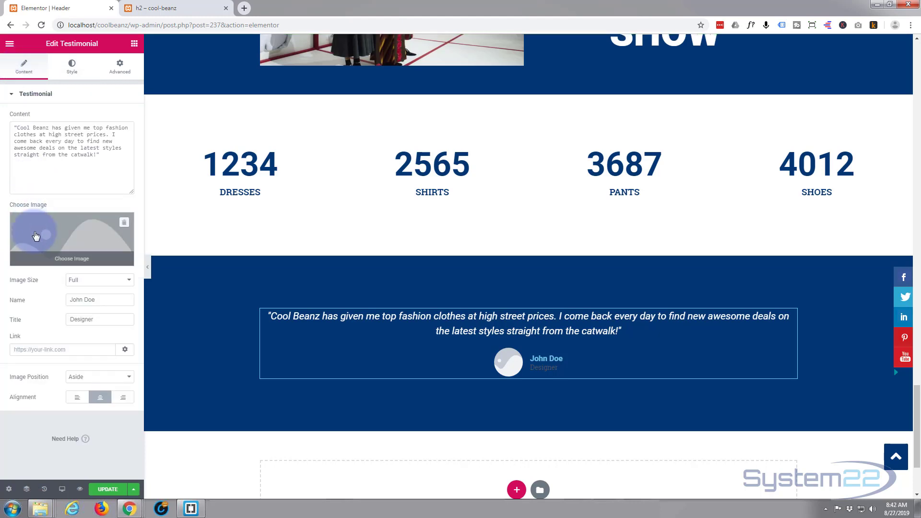
{"action": "left_click", "coordinate": [62, 237]}
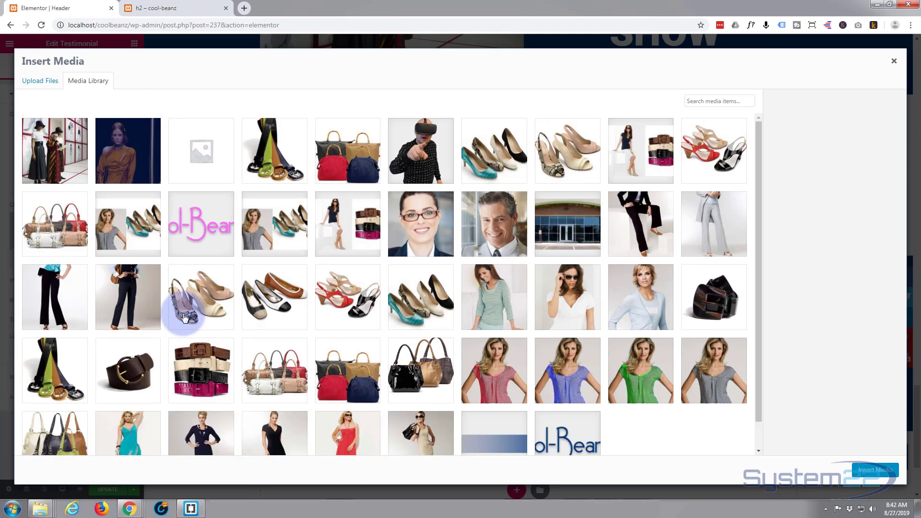
- Insert the photo of the smiling woman in glasses from the Media Library into the testimonial
{"action": "left_click", "coordinate": [425, 229]}
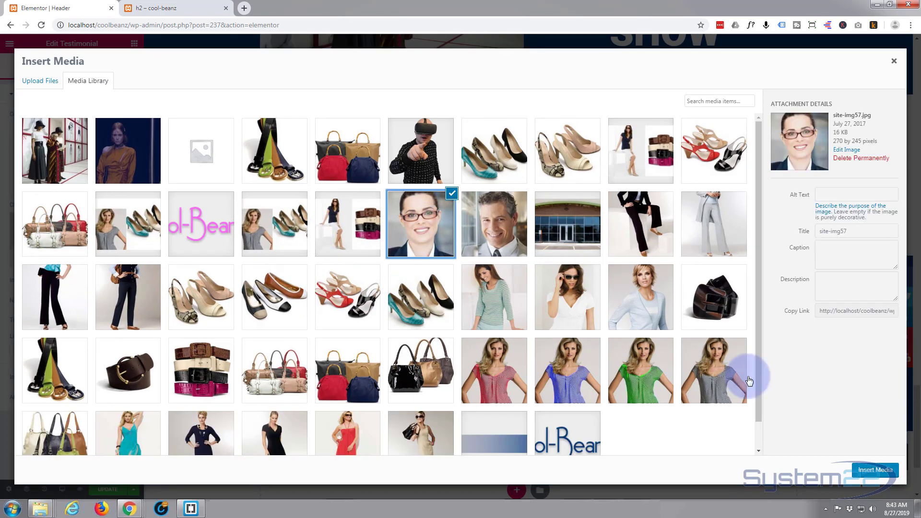
{"action": "left_click", "coordinate": [886, 474]}
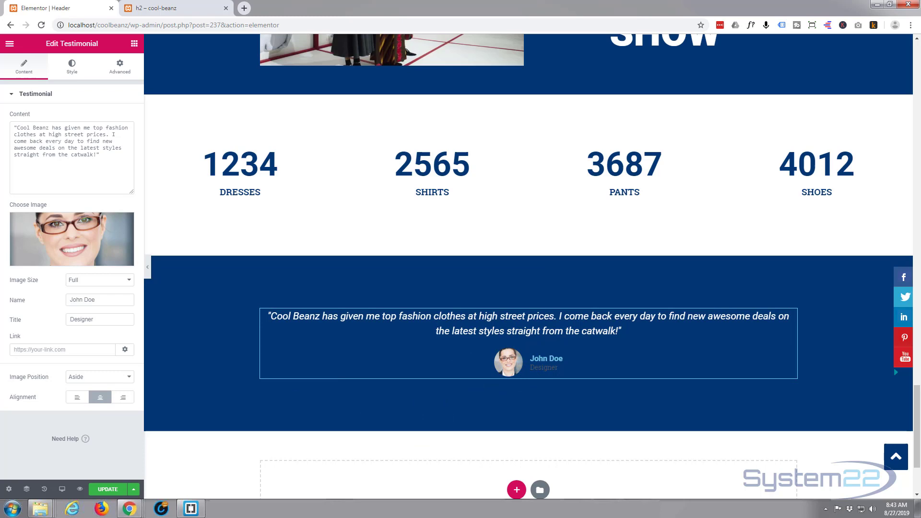
- Keep the full image size, rename to Jane Smith with title Fashionista, and set image position to Top
{"action": "left_click", "coordinate": [128, 282]}
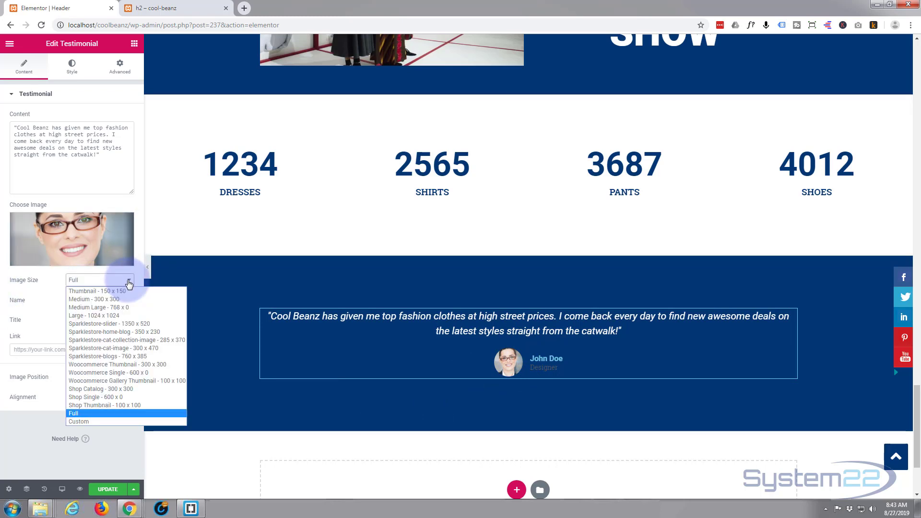
{"action": "left_click", "coordinate": [128, 282]}
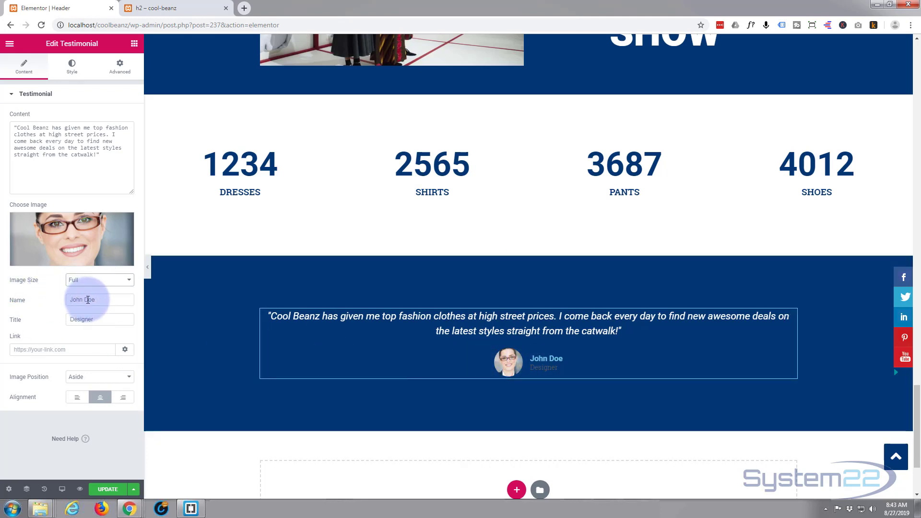
{"action": "left_click_drag", "start_coordinate": [98, 299], "coordinate": [72, 300]}
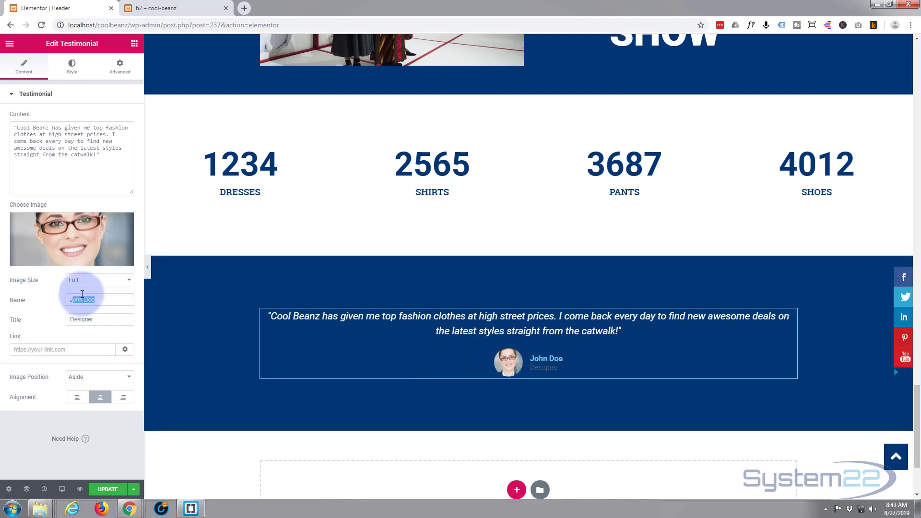
{"action": "type", "text": "a"}
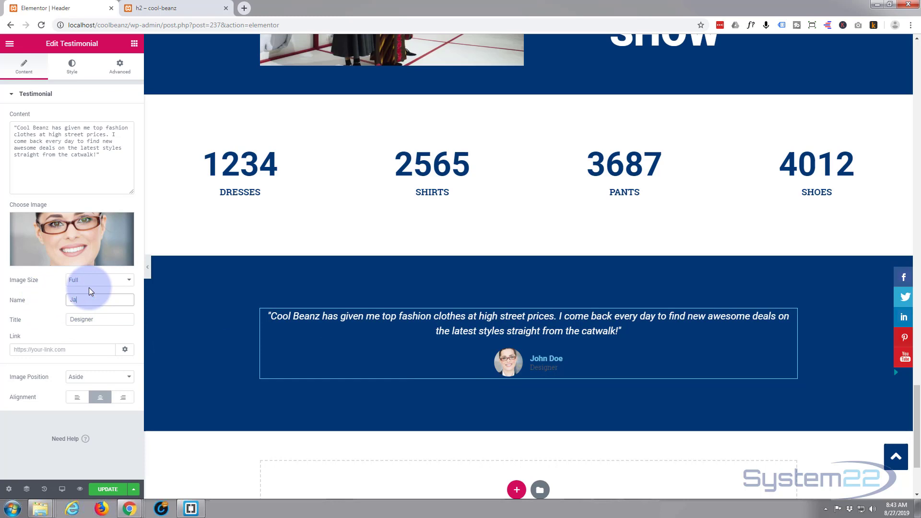
{"action": "type", "text": "ne Smith"}
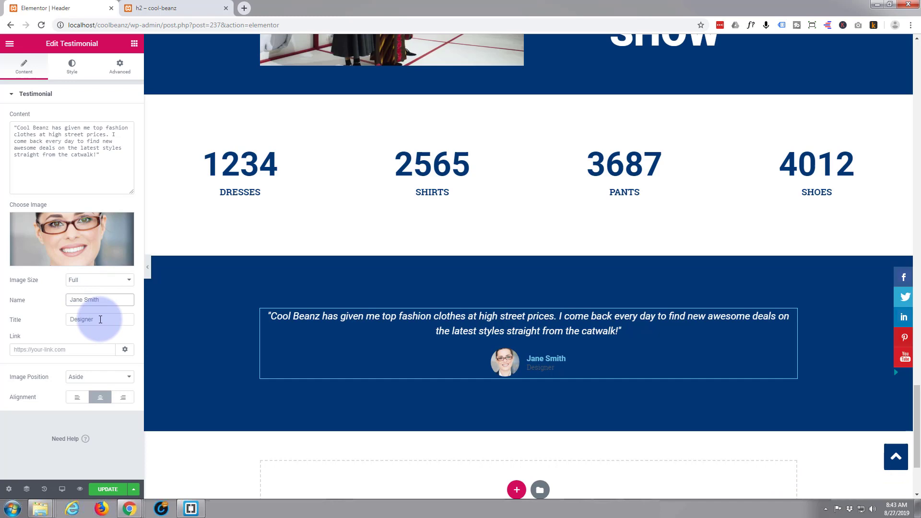
{"action": "left_click_drag", "start_coordinate": [105, 319], "coordinate": [60, 321]}
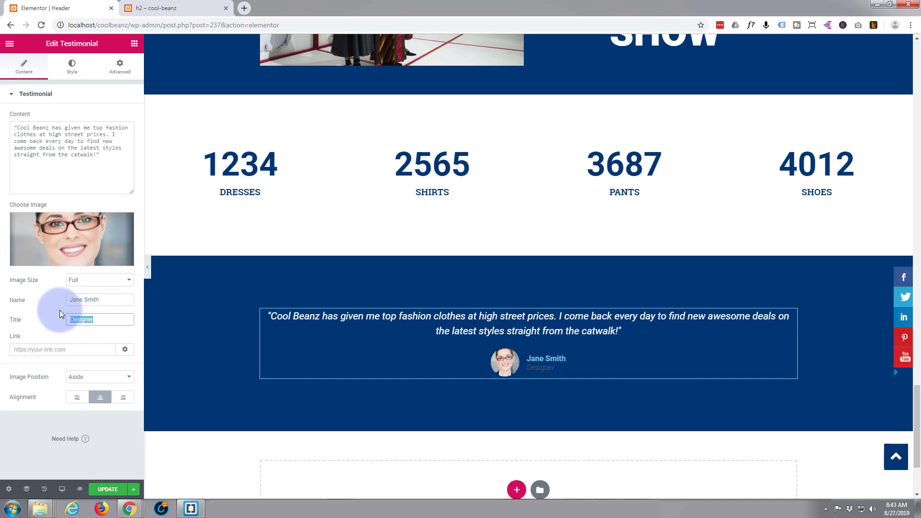
{"action": "type", "text": "Fashionista"}
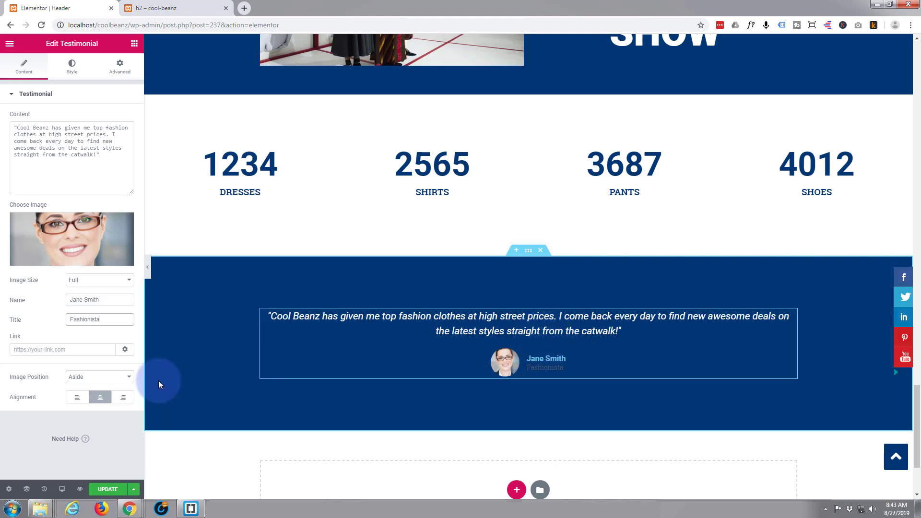
{"action": "left_click", "coordinate": [128, 381]}
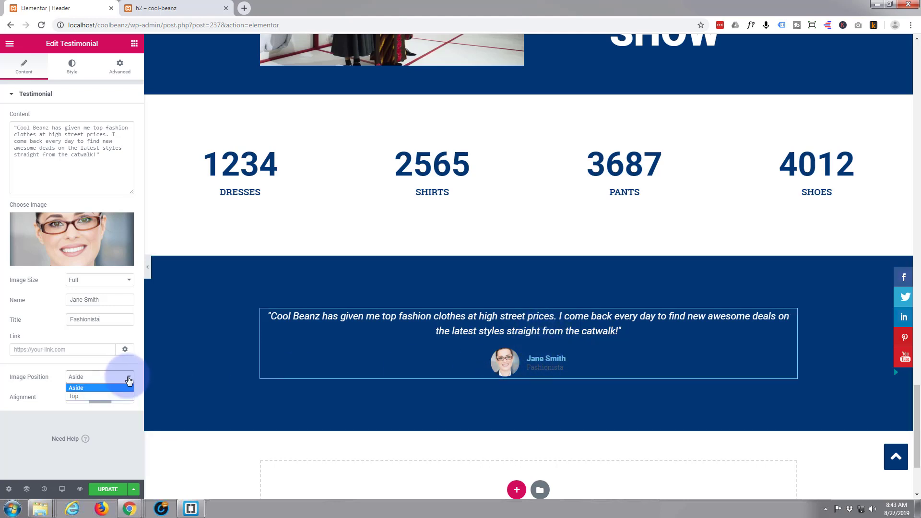
{"action": "left_click", "coordinate": [99, 397]}
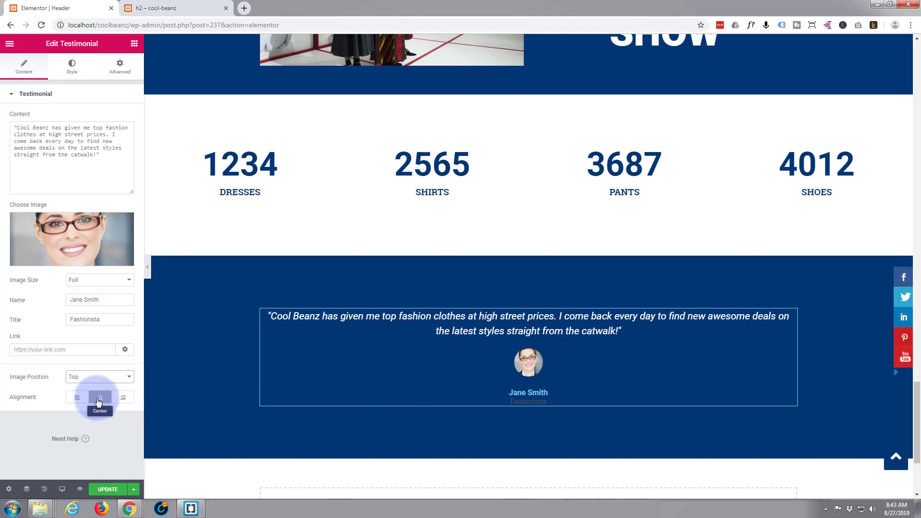
- In the Style tab's Image section, set the testimonial photo's Image Size to 120
{"action": "left_click", "coordinate": [72, 71]}
{"action": "left_click", "coordinate": [66, 165]}
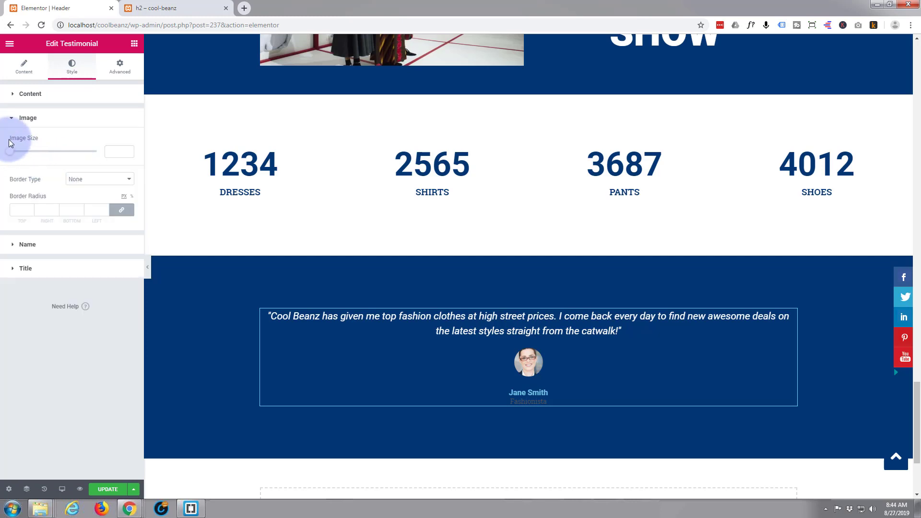
{"action": "left_click_drag", "start_coordinate": [13, 153], "coordinate": [25, 153]}
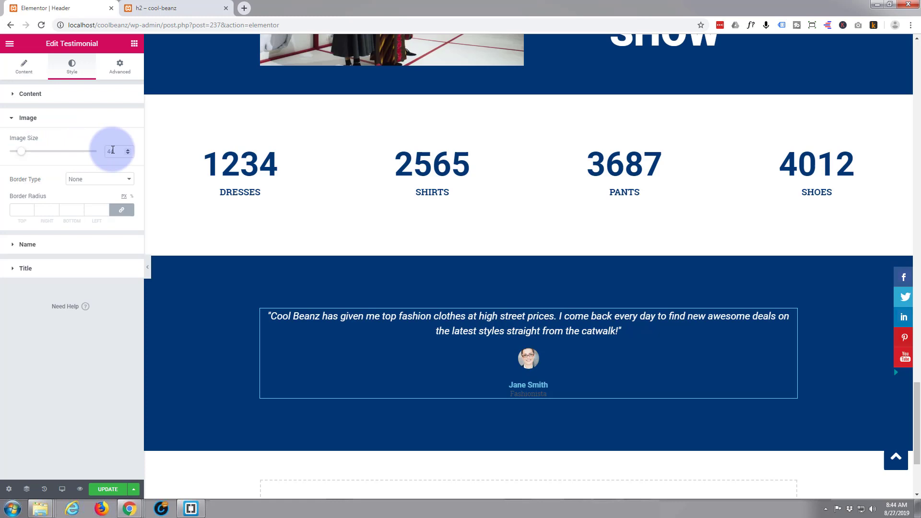
{"action": "left_click_drag", "start_coordinate": [118, 151], "coordinate": [105, 152]}
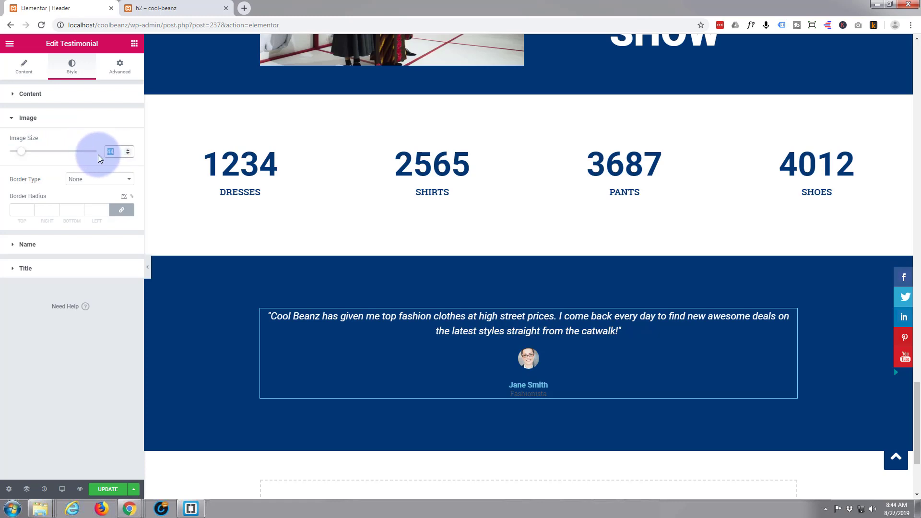
{"action": "type", "text": "65"}
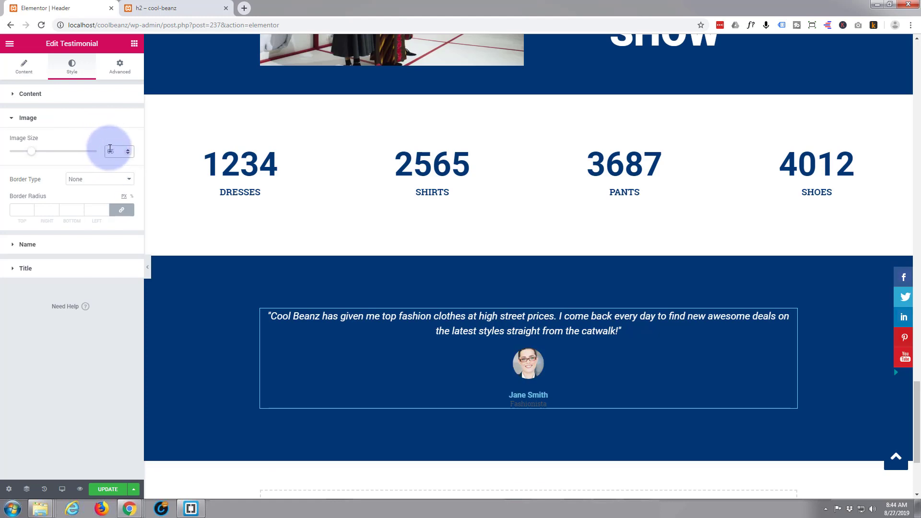
{"action": "left_click", "coordinate": [98, 160]}
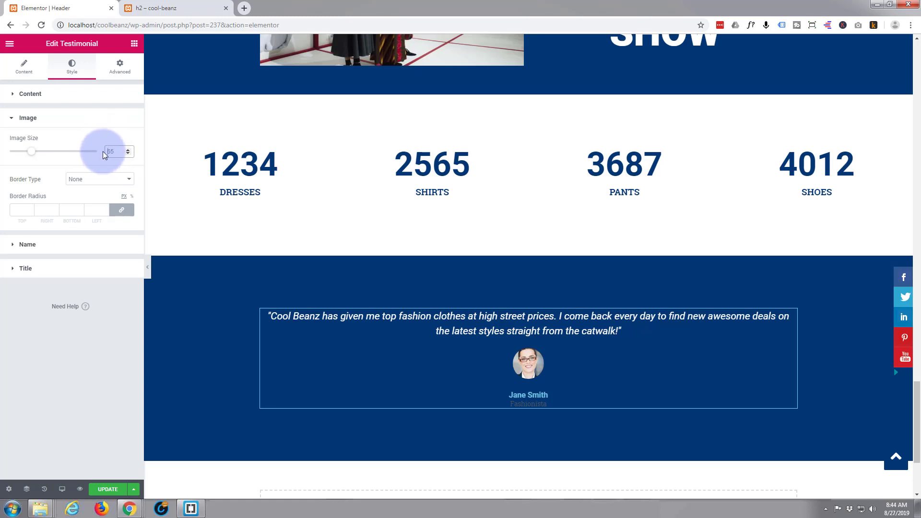
{"action": "type", "text": "1"}
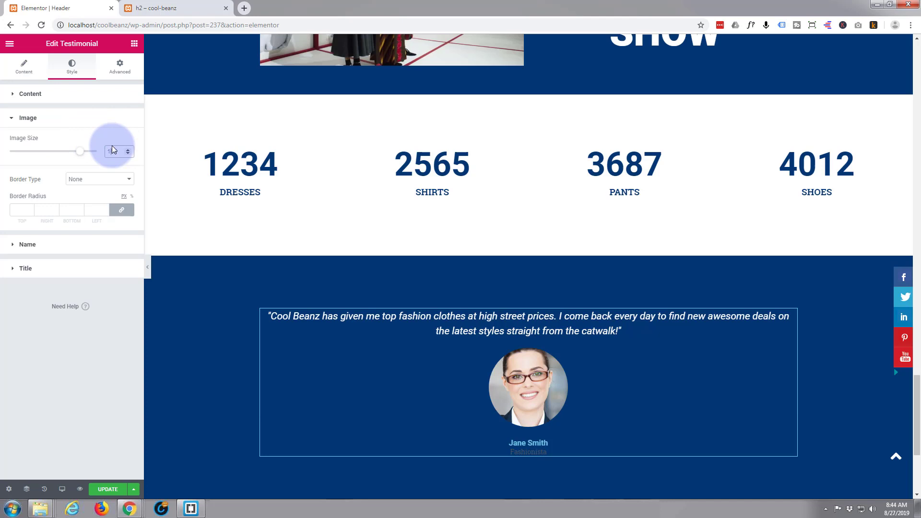
{"action": "double_click", "coordinate": [110, 152]}
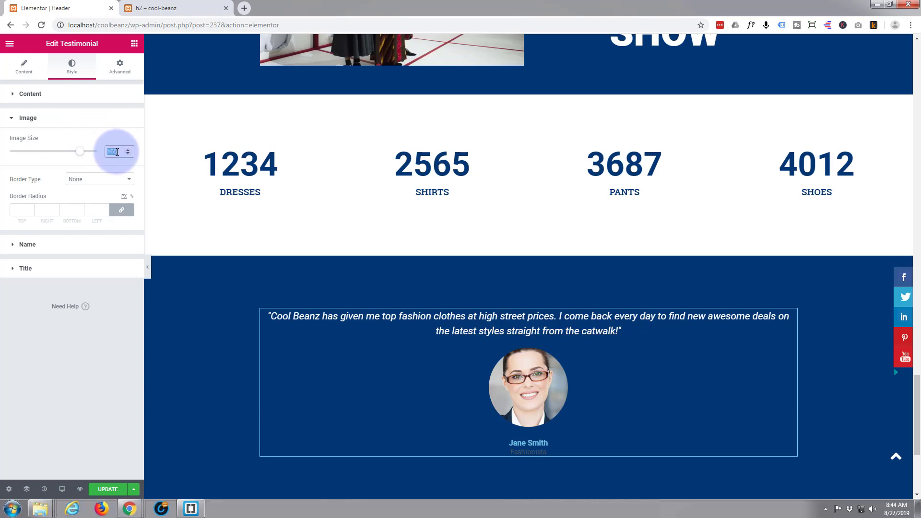
{"action": "type", "text": "120"}
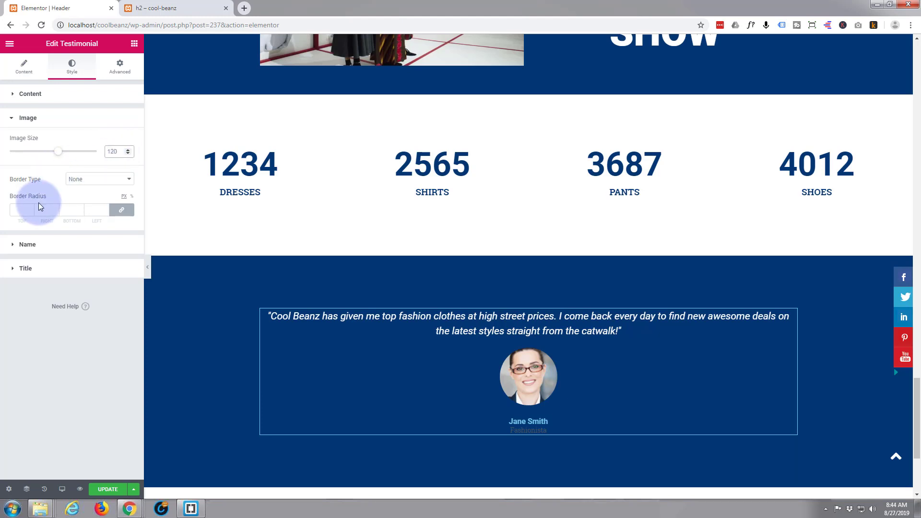
- Give the photo a Solid border with width 2 and the white colour preset
{"action": "left_click", "coordinate": [128, 181]}
{"action": "left_click", "coordinate": [90, 198]}
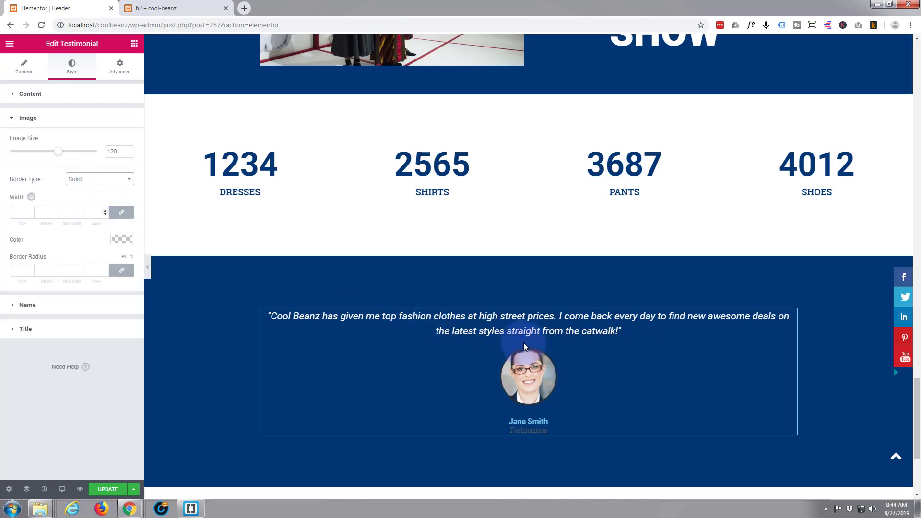
{"action": "left_click", "coordinate": [494, 386]}
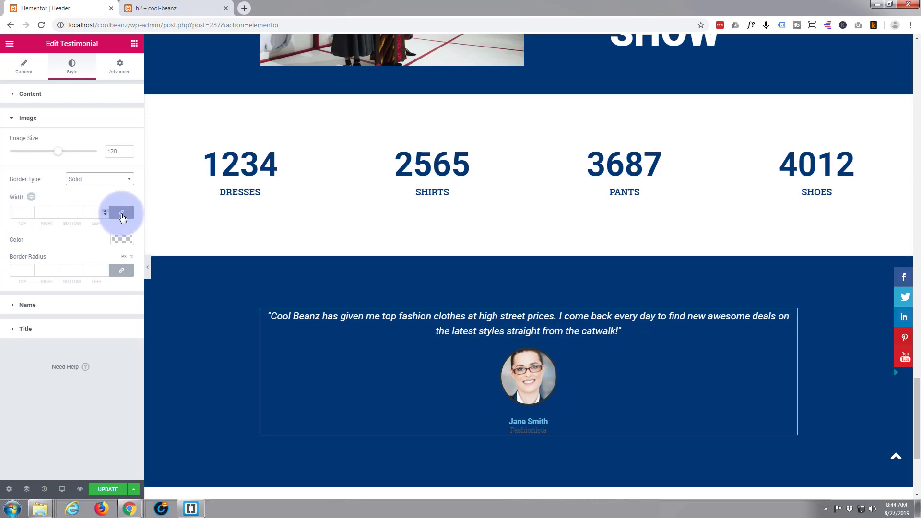
{"action": "left_click", "coordinate": [18, 212]}
{"action": "type", "text": "2"}
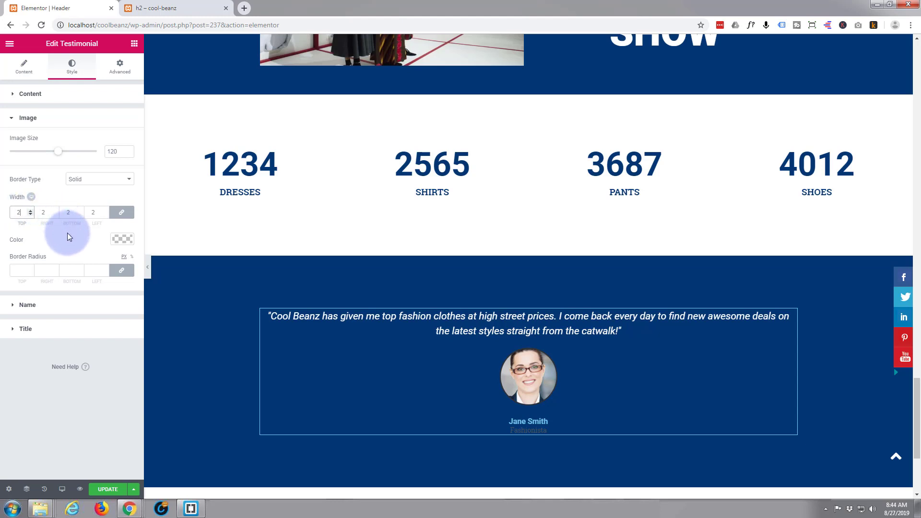
{"action": "left_click", "coordinate": [125, 240]}
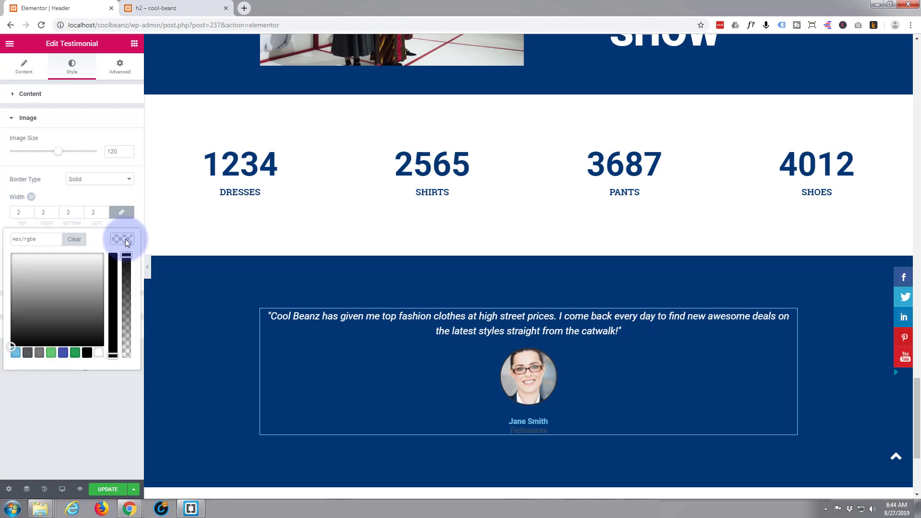
{"action": "left_click", "coordinate": [98, 353]}
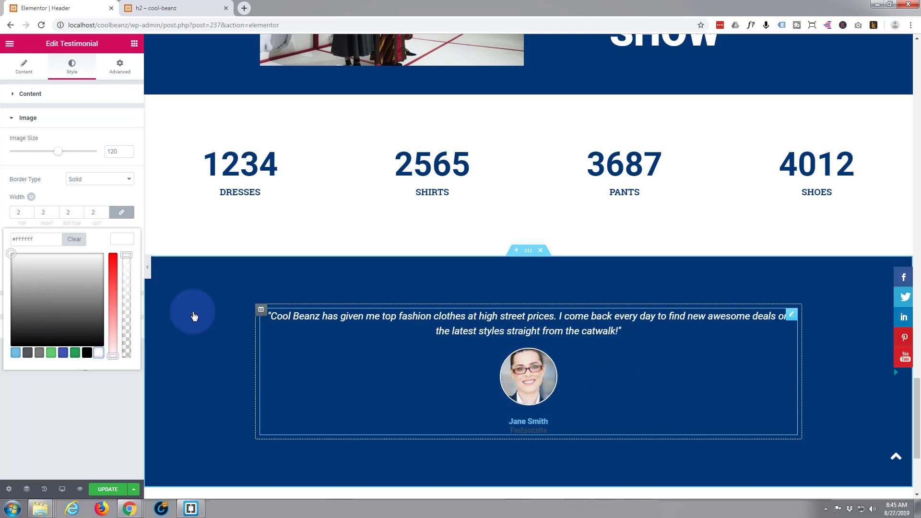
{"action": "left_click", "coordinate": [115, 243]}
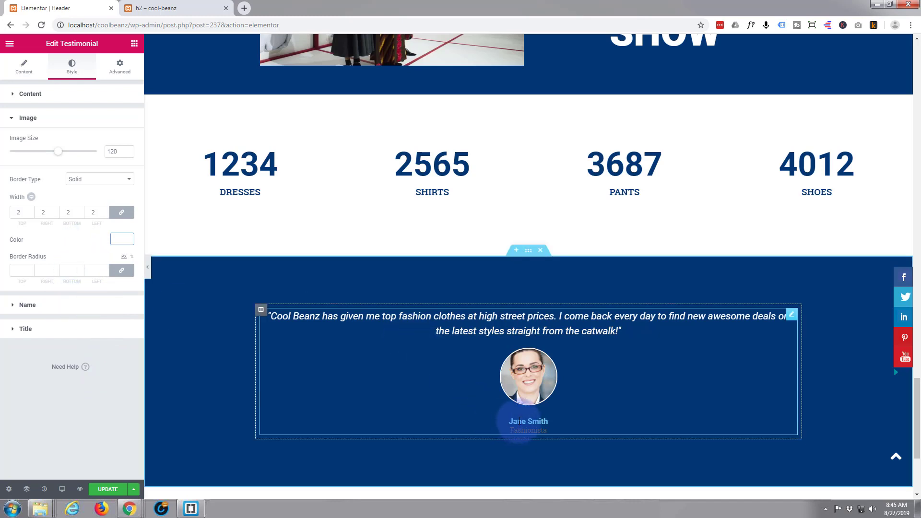
{"action": "left_click", "coordinate": [67, 307]}
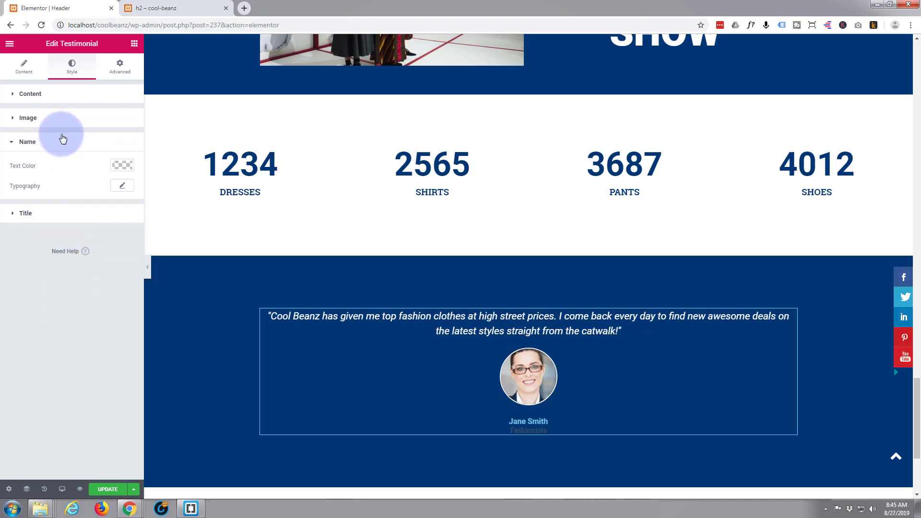
- Set the Jane Smith name's typography font size to 46 px
{"action": "left_click", "coordinate": [119, 168]}
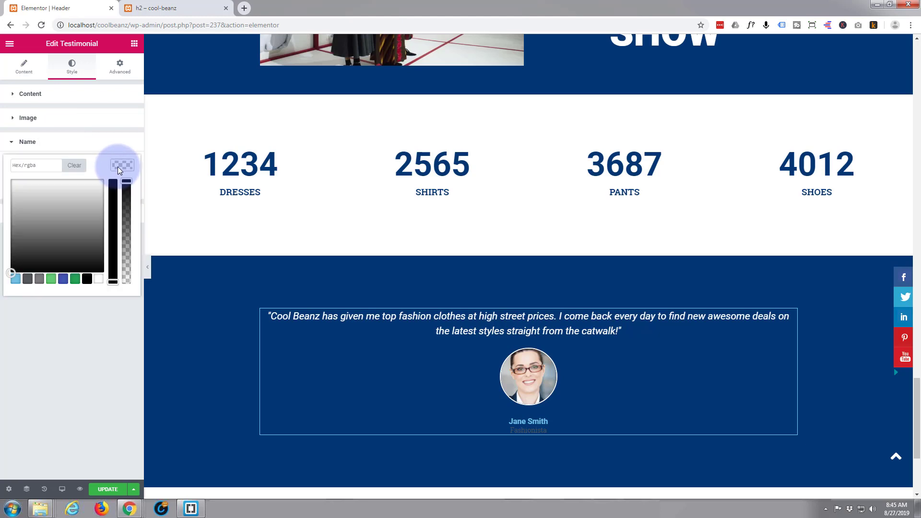
{"action": "left_click", "coordinate": [119, 167]}
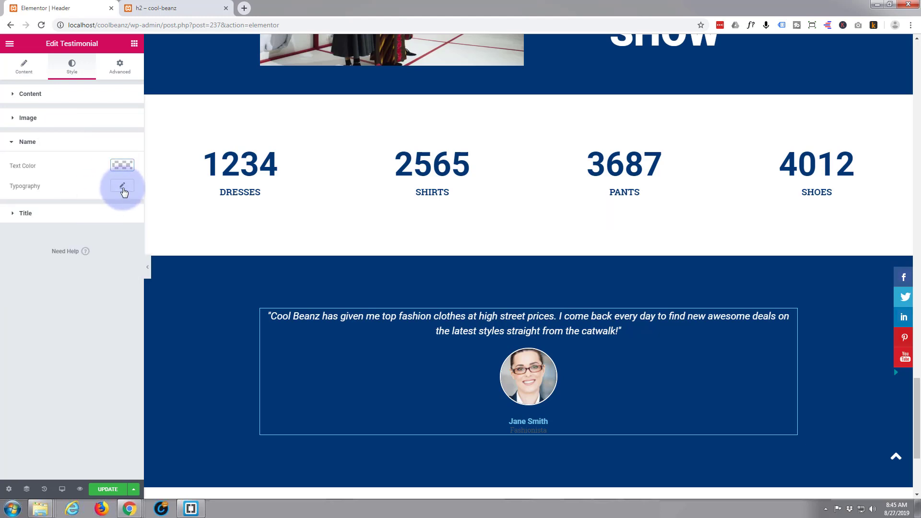
{"action": "left_click", "coordinate": [122, 187]}
{"action": "left_click", "coordinate": [16, 246]}
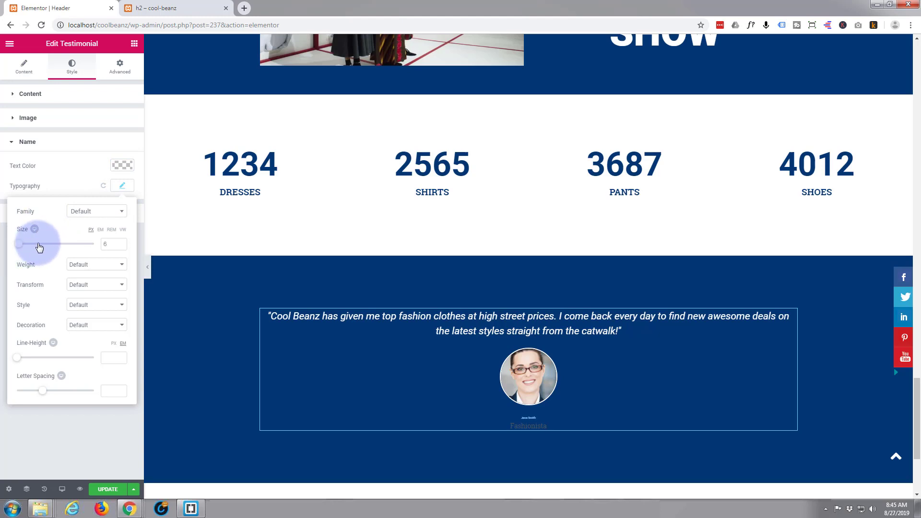
{"action": "left_click", "coordinate": [40, 247]}
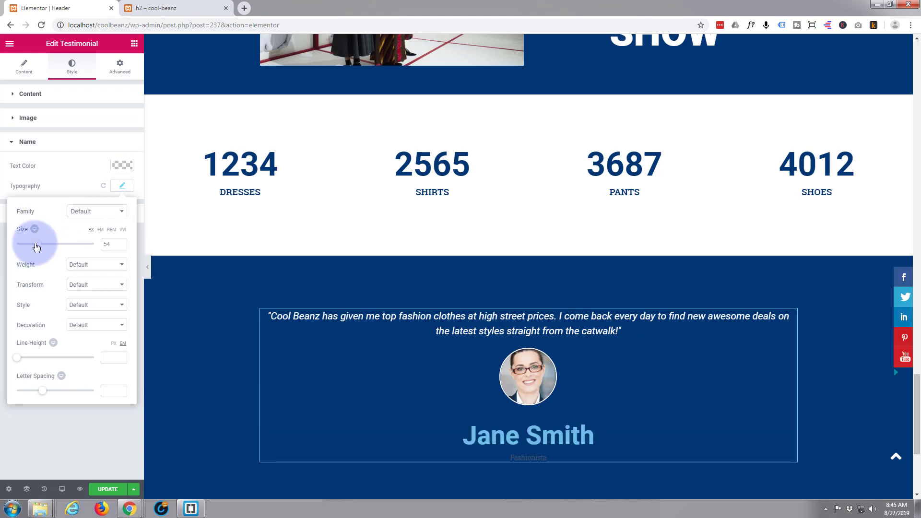
{"action": "left_click_drag", "start_coordinate": [34, 246], "coordinate": [37, 246]}
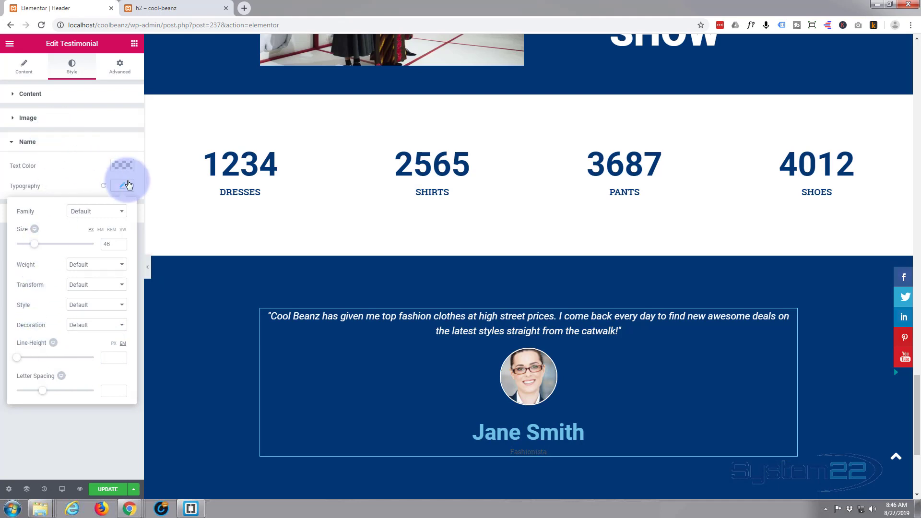
- Set the Fashionista title's text colour to the white preset
{"action": "left_click", "coordinate": [67, 148]}
{"action": "left_click", "coordinate": [61, 168]}
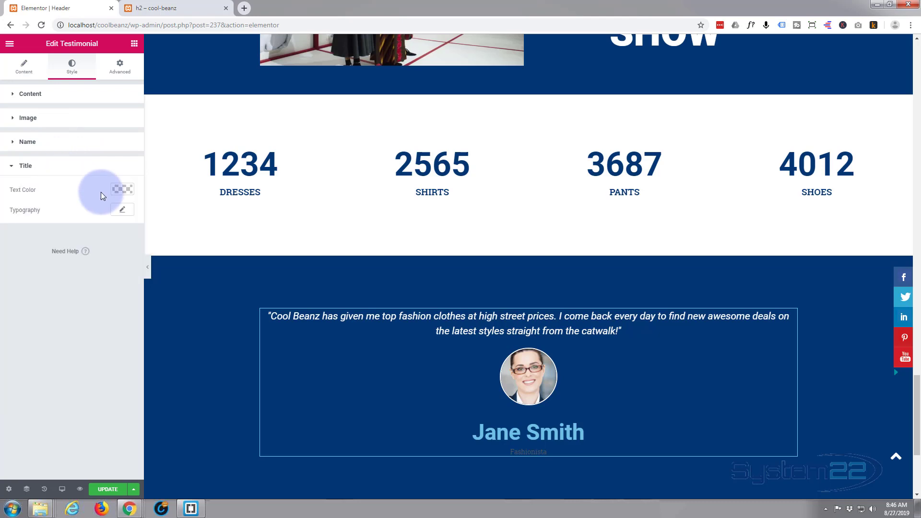
{"action": "left_click", "coordinate": [123, 189]}
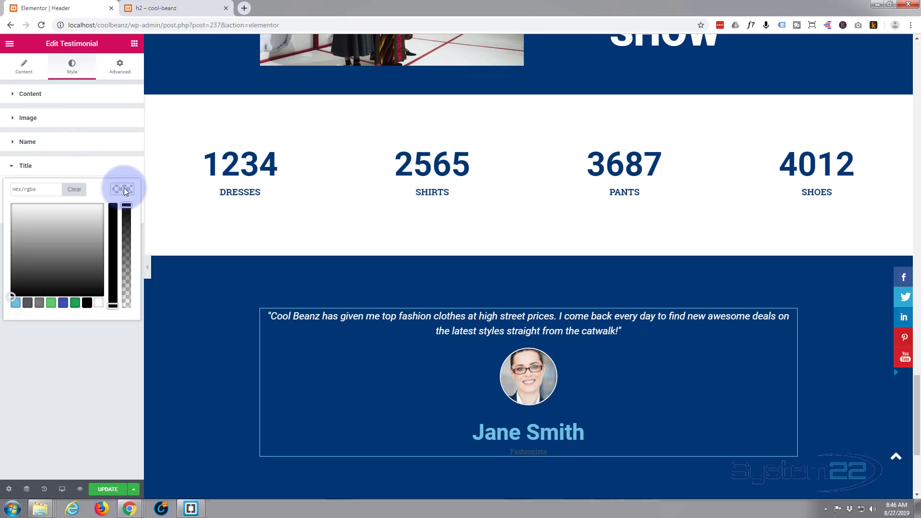
{"action": "left_click", "coordinate": [99, 305]}
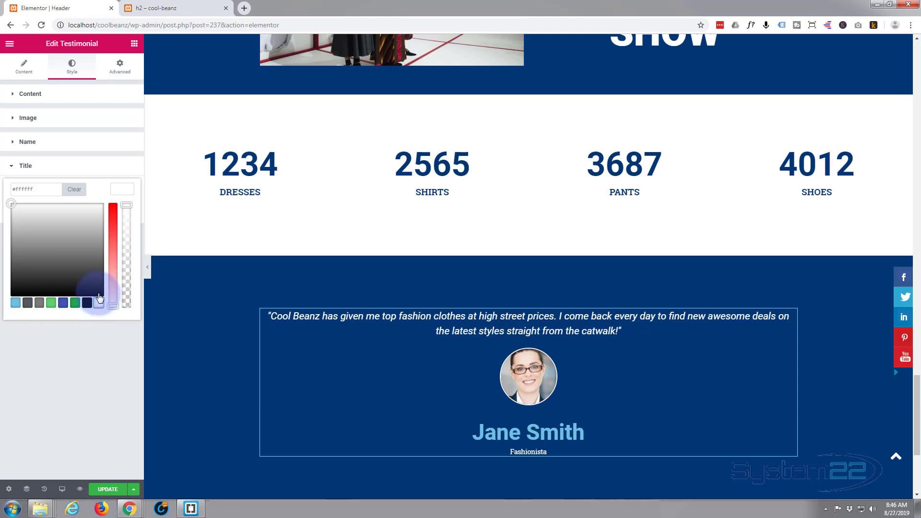
{"action": "left_click", "coordinate": [122, 190]}
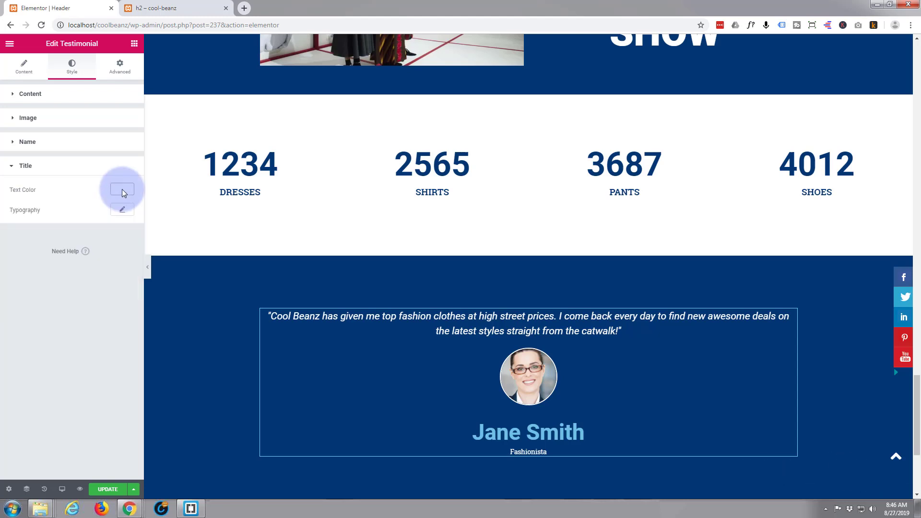
- Set the title's typography transform to Uppercase and update the page
{"action": "left_click", "coordinate": [123, 210]}
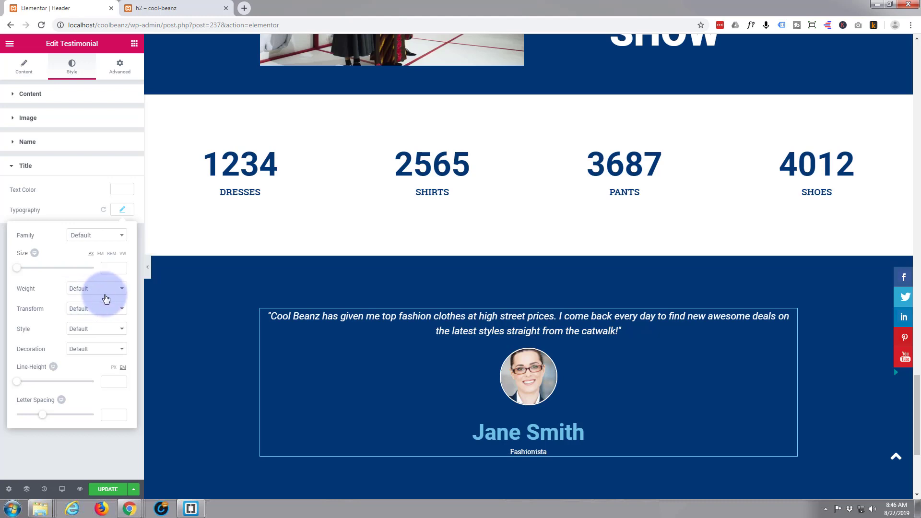
{"action": "left_click", "coordinate": [122, 312]}
{"action": "left_click", "coordinate": [92, 328]}
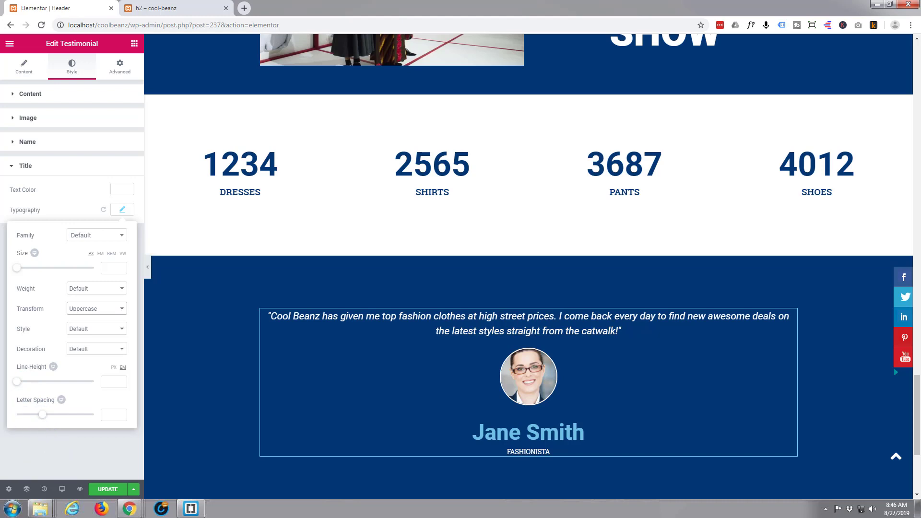
{"action": "left_click", "coordinate": [104, 489]}
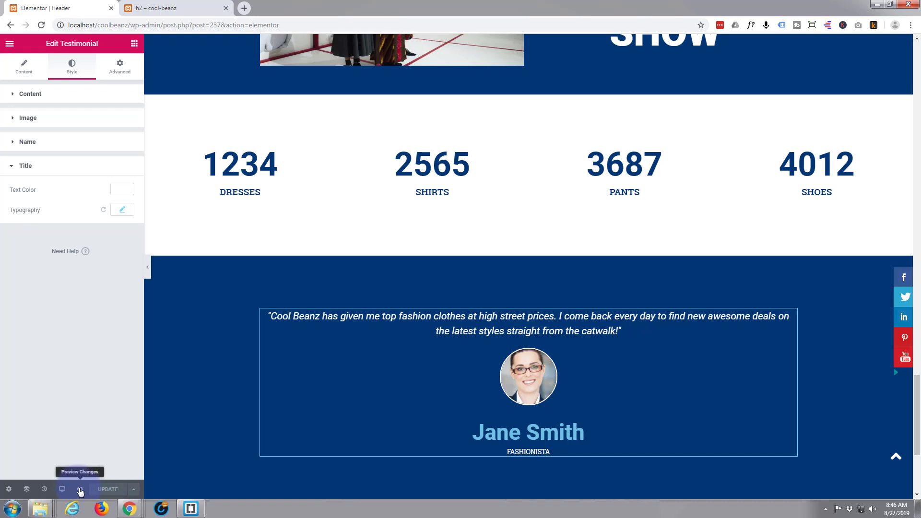
- Preview the saved Header page in a new tab and scroll down to the testimonial
{"action": "left_click", "coordinate": [80, 490]}
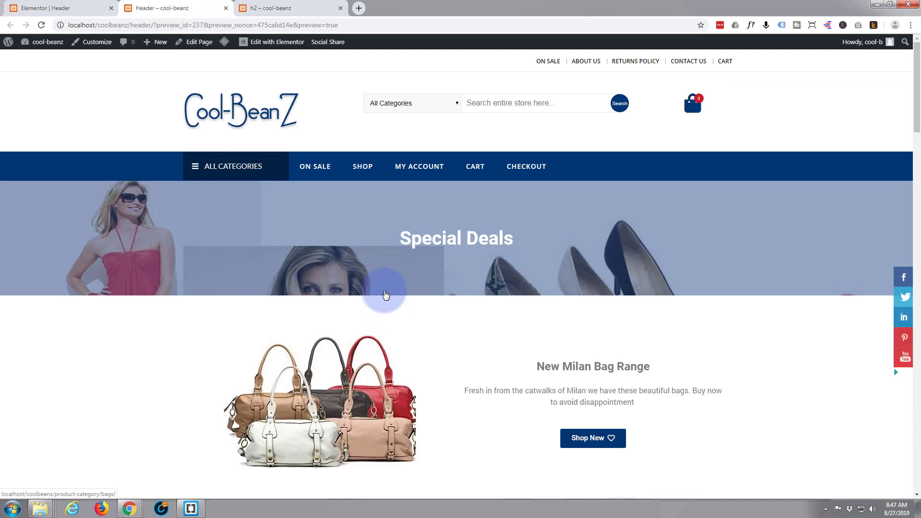
{"action": "scroll", "coordinate": [385, 295], "scroll_direction": "down", "scroll_amount": 4}
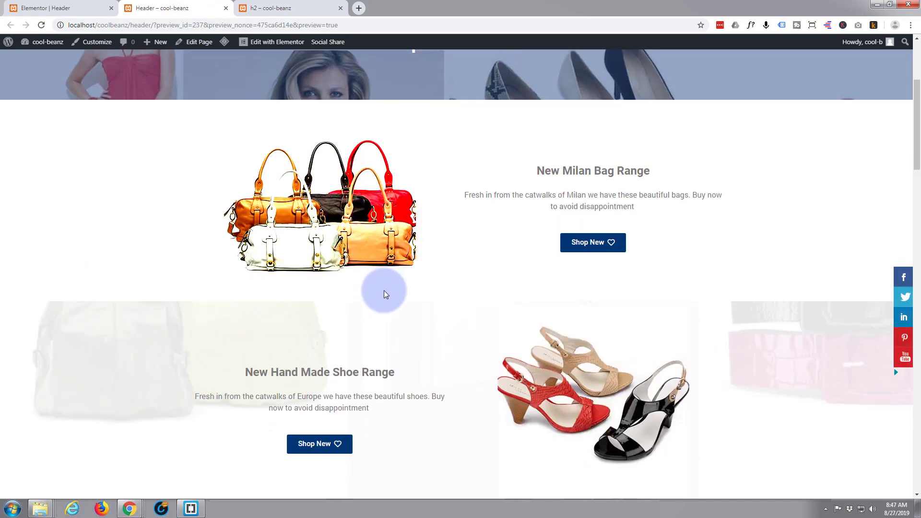
{"action": "scroll", "coordinate": [384, 294], "scroll_direction": "down", "scroll_amount": 10}
{"action": "scroll", "coordinate": [384, 291], "scroll_direction": "down", "scroll_amount": 15}
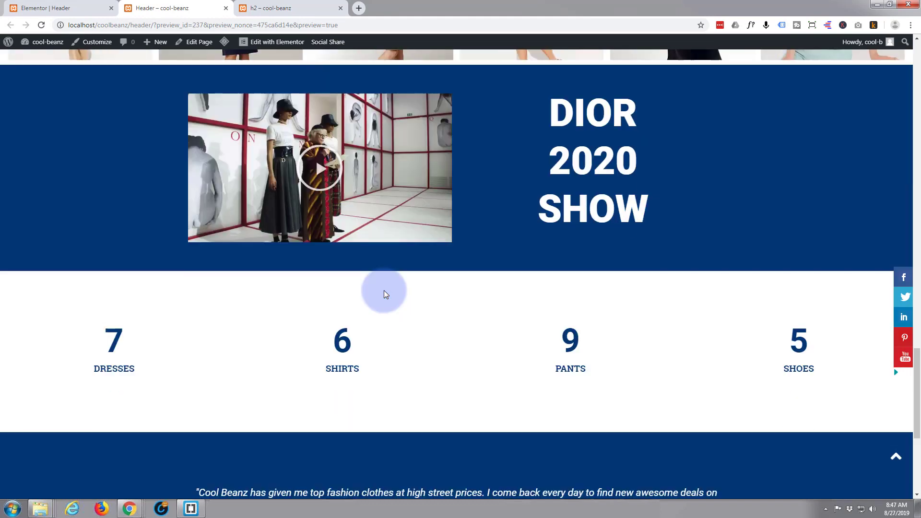
{"action": "scroll", "coordinate": [385, 291], "scroll_direction": "down", "scroll_amount": 6}
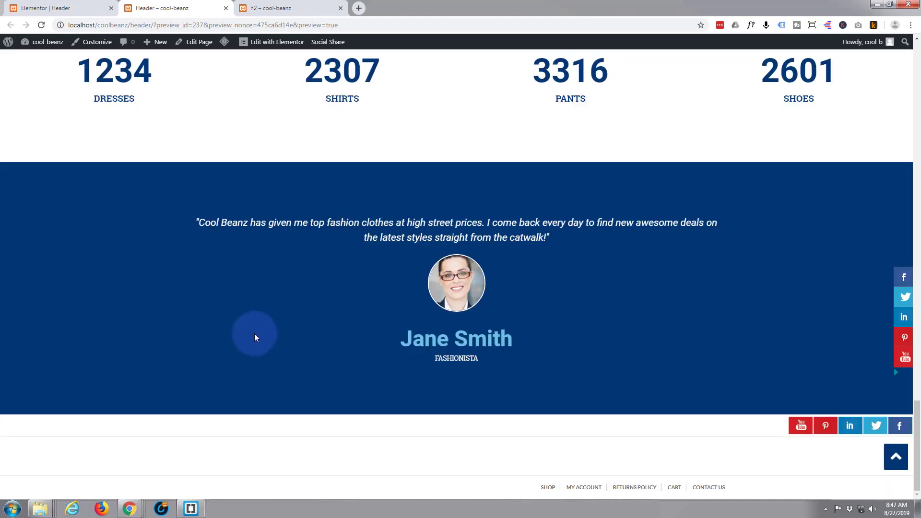